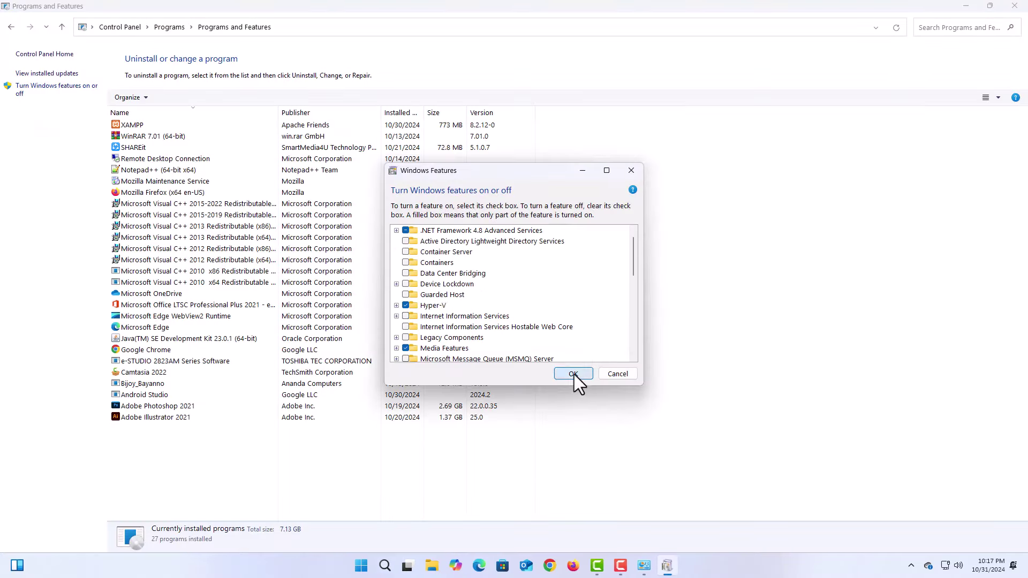
left_click(573, 374)
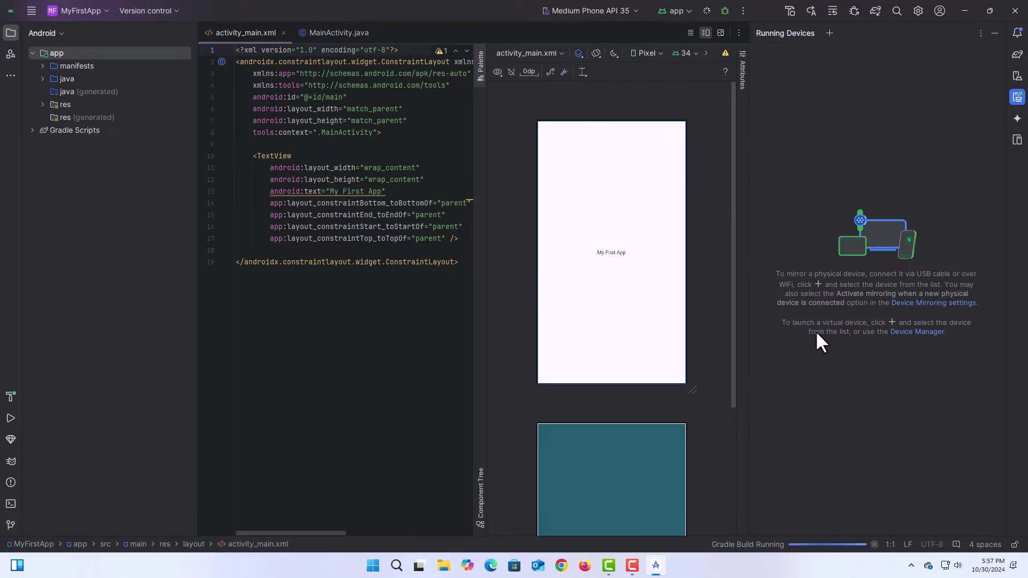
left_click(471, 383)
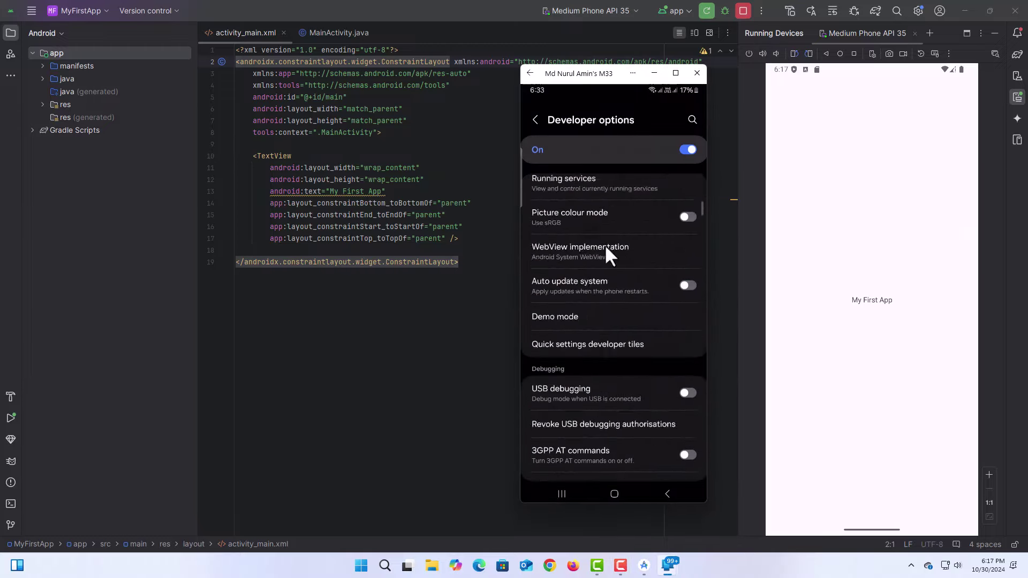
scroll(608, 255, "down", 5)
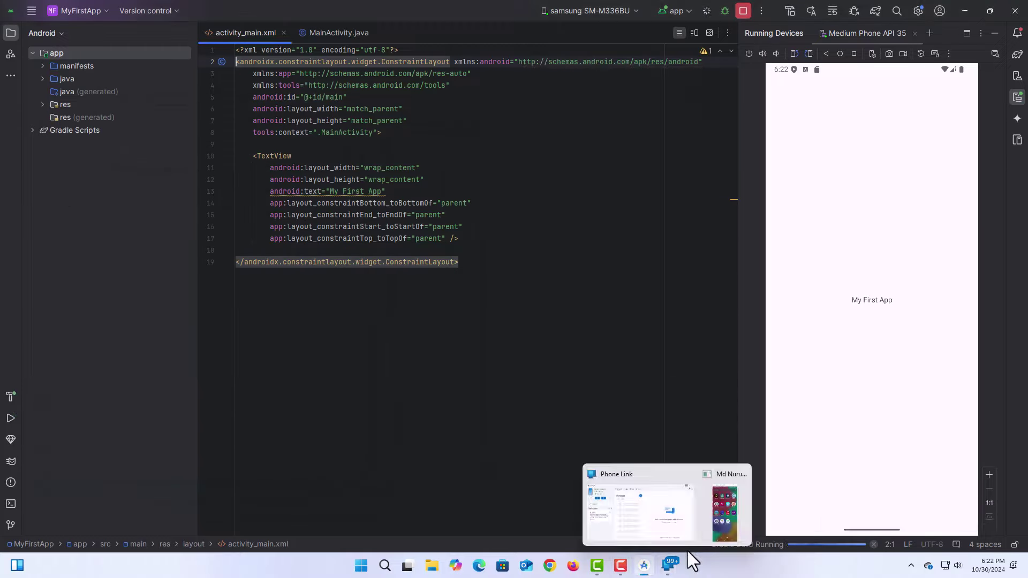
left_click(638, 535)
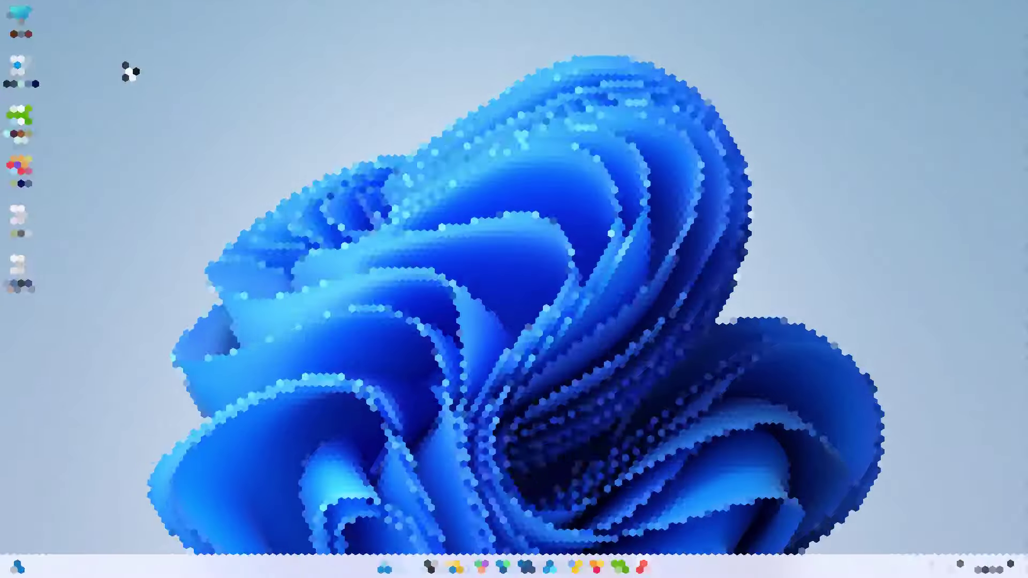
Step: Open Chrome, search Google for "download android studio" and open the Android Studio Download page on developer.android.com
left_click(573, 566)
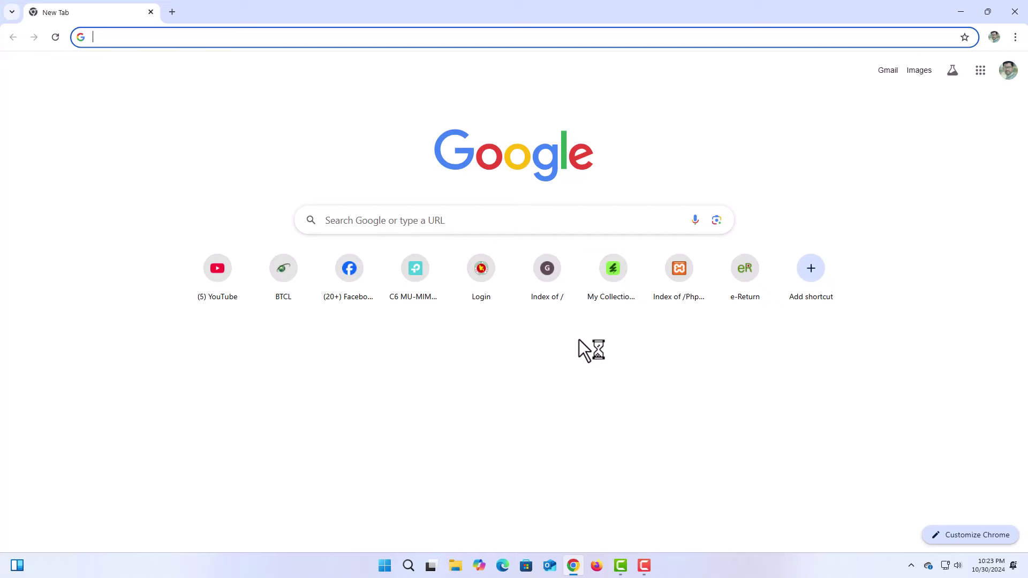
type("d")
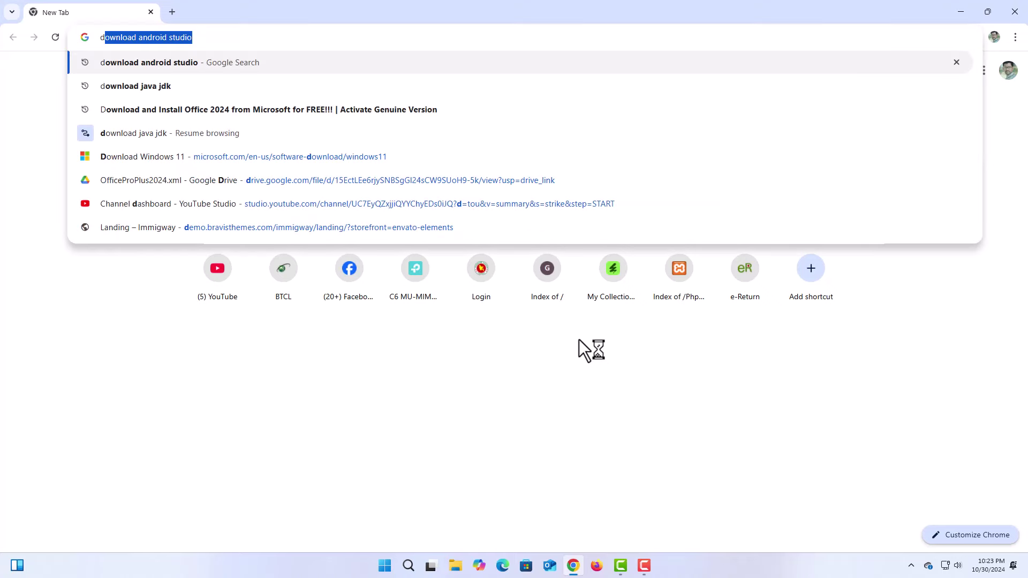
type("own")
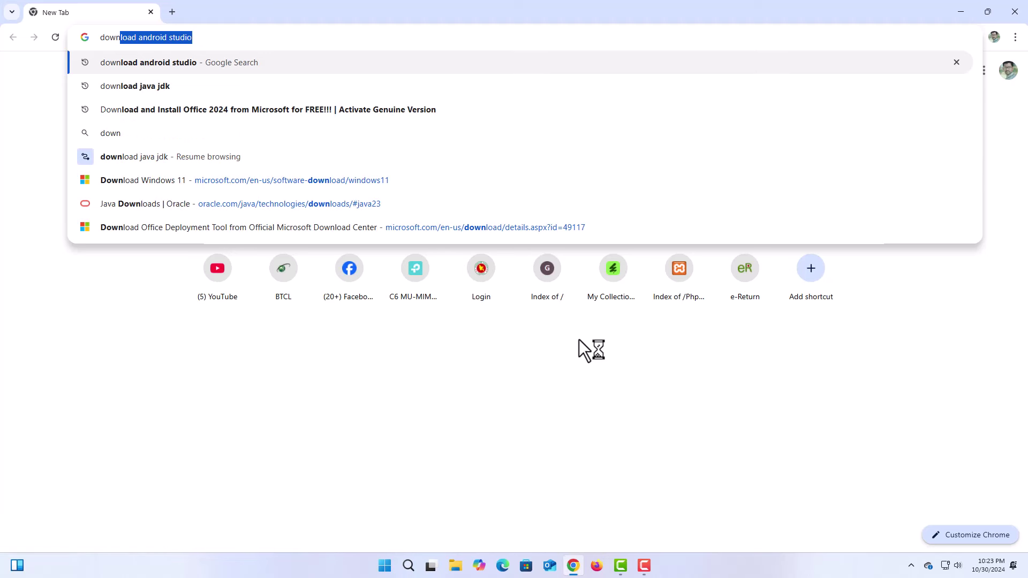
type("load")
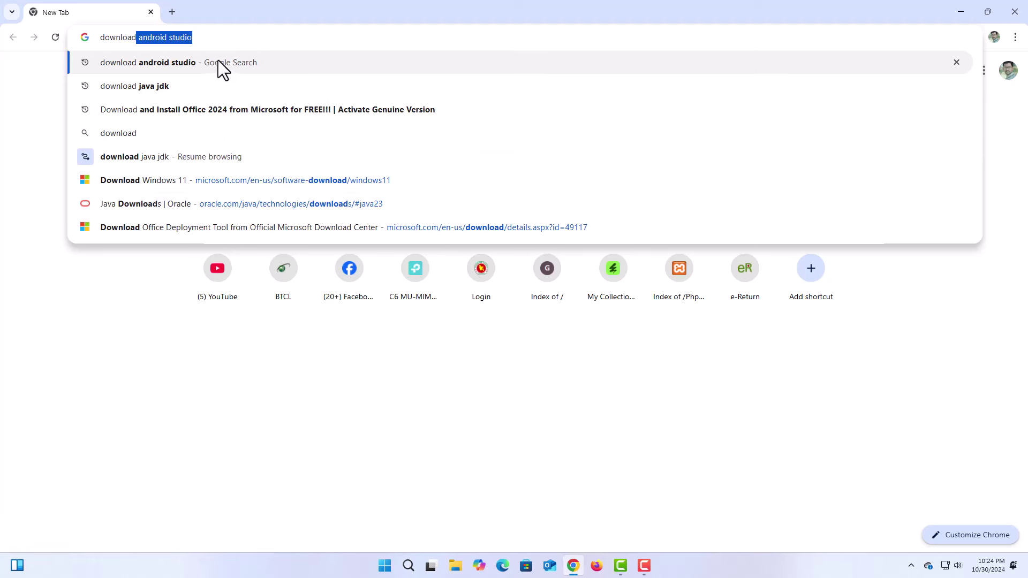
left_click(188, 62)
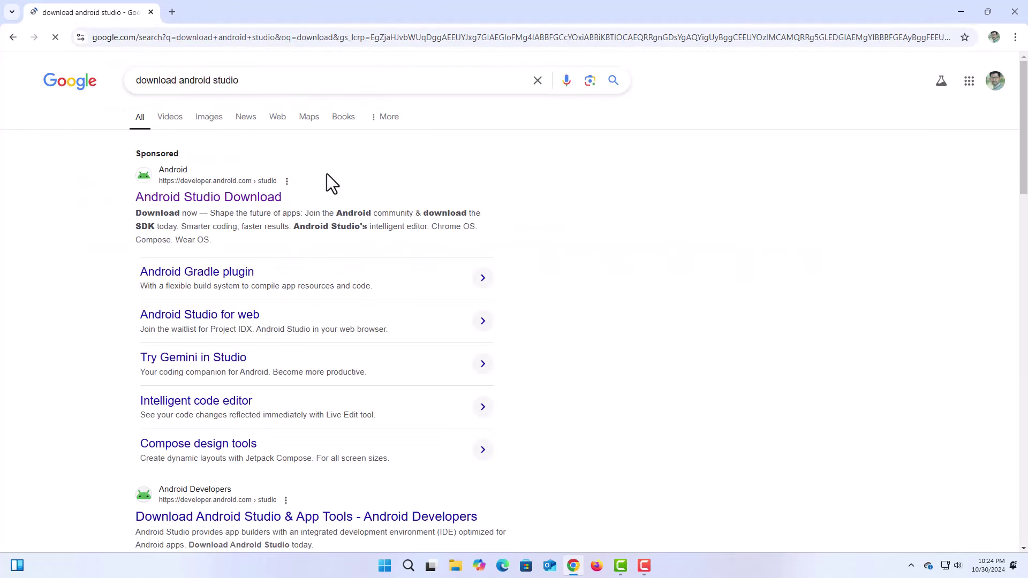
left_click(219, 199)
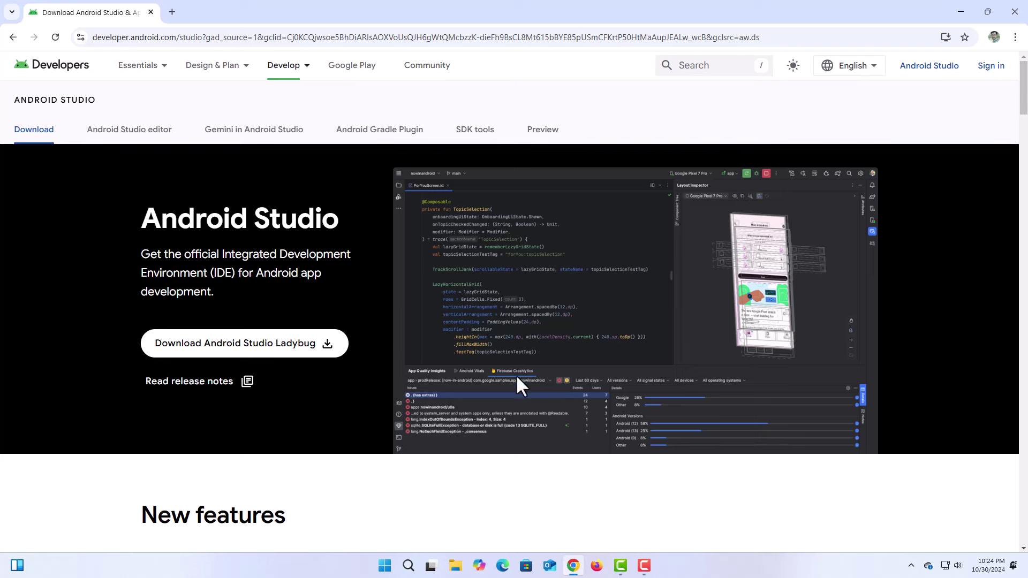
Step: Accept the license terms and download Android Studio Ladybug | 2024.2.1 Patch 1 for Windows
left_click(240, 343)
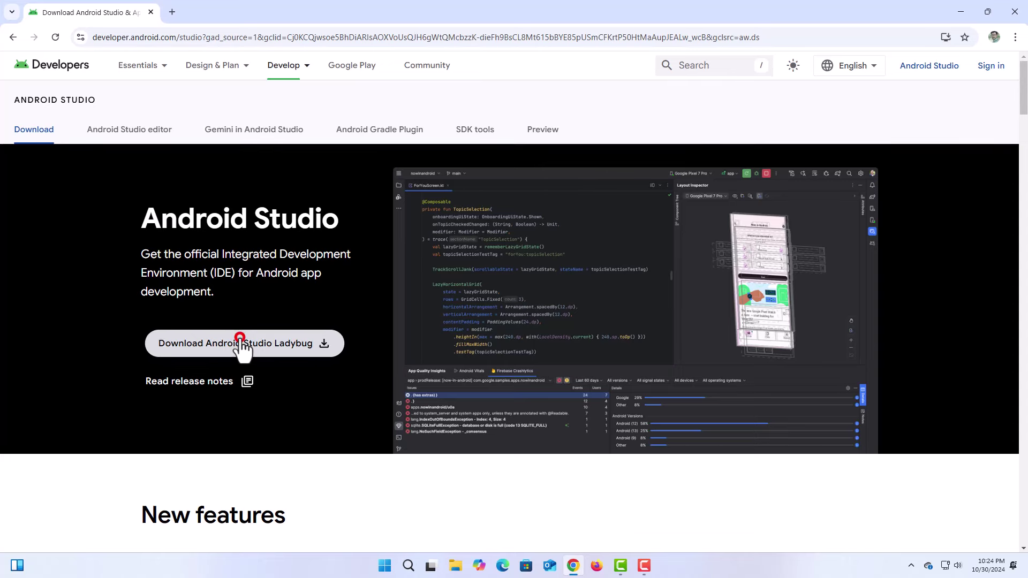
scroll(344, 280, "down", 10)
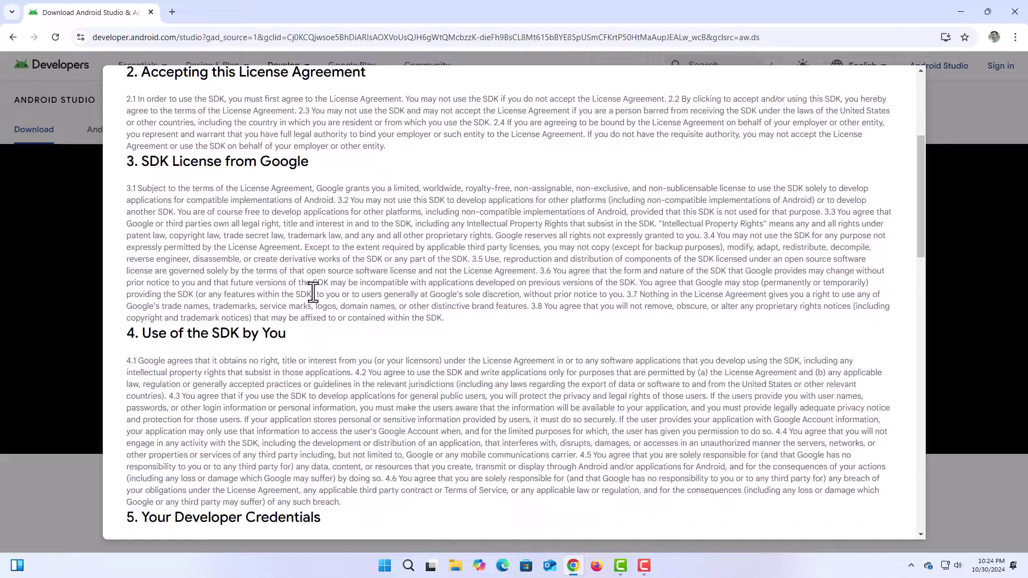
scroll(316, 303, "down", 15)
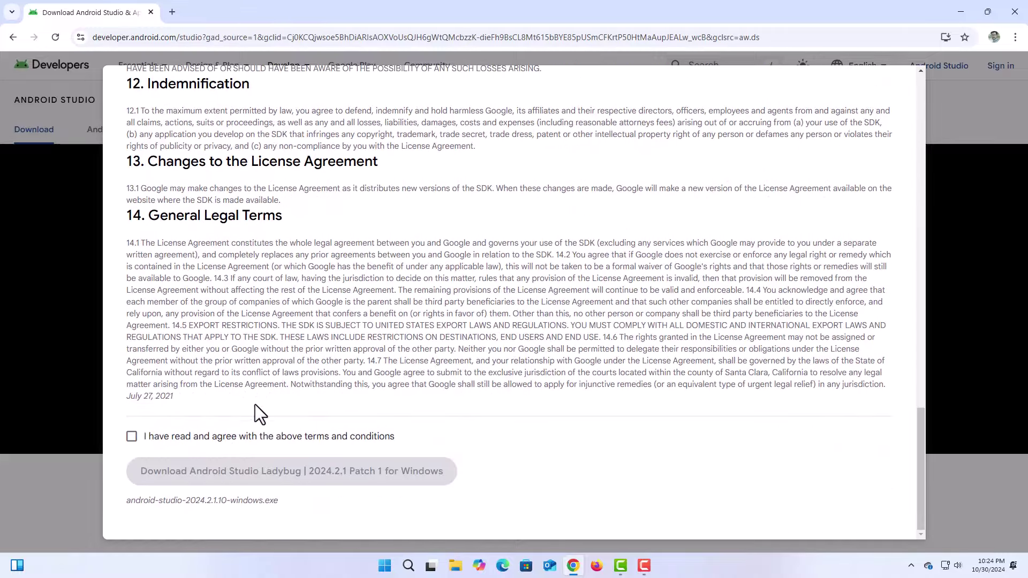
left_click(131, 437)
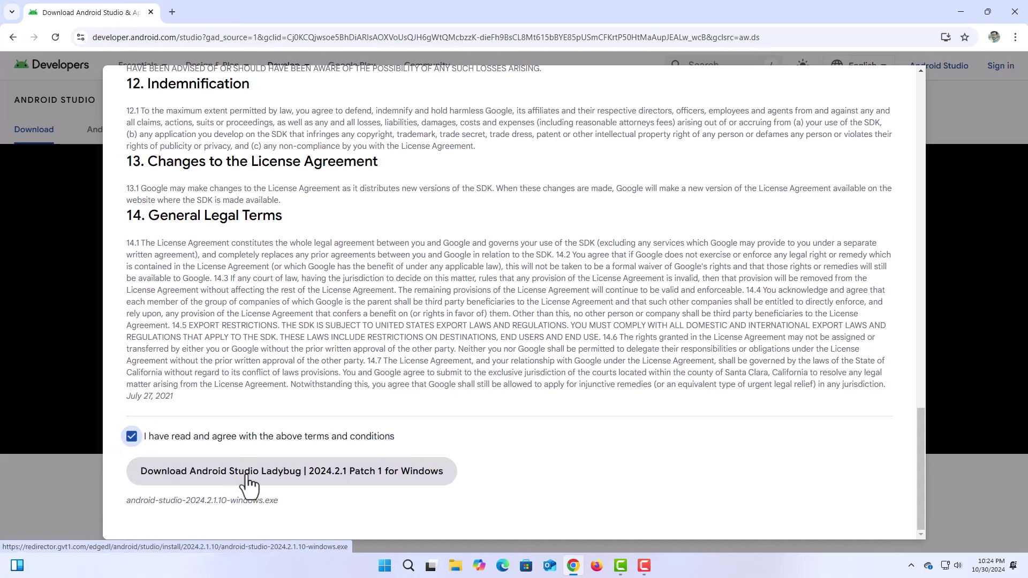
left_click(312, 474)
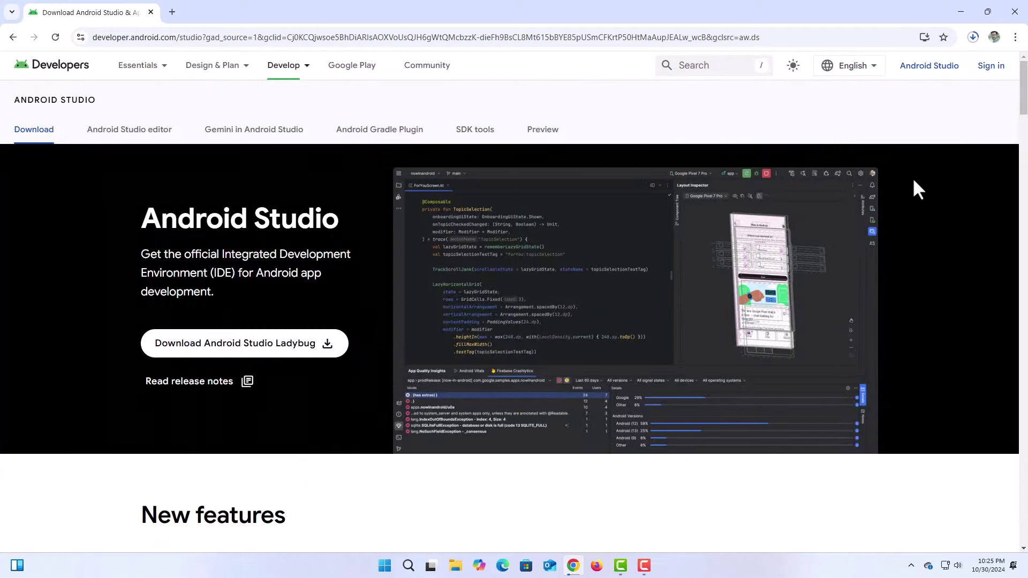
Step: Check the progress of the Android Studio installer in the browser's recent download history
left_click(969, 36)
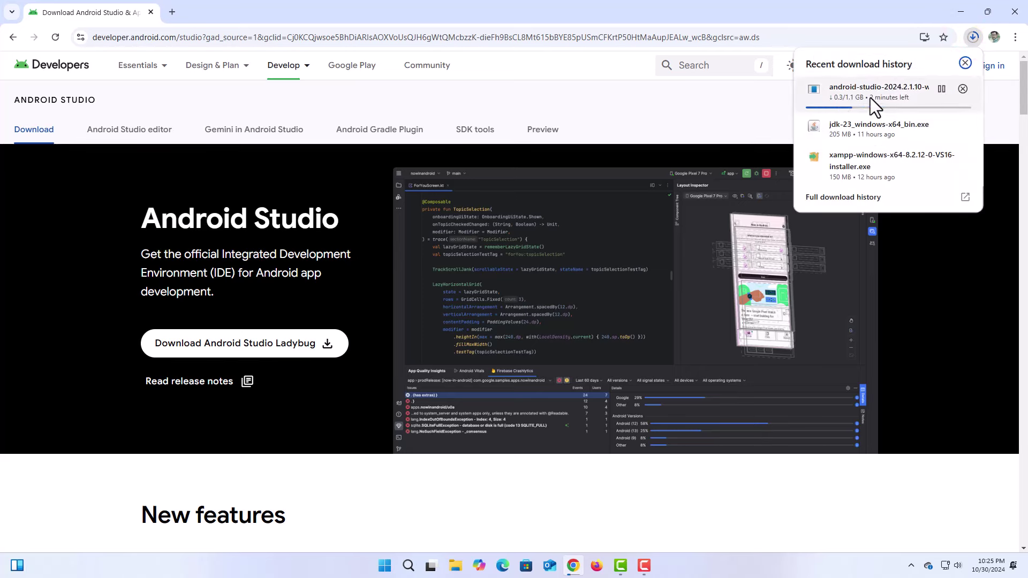
left_click(722, 115)
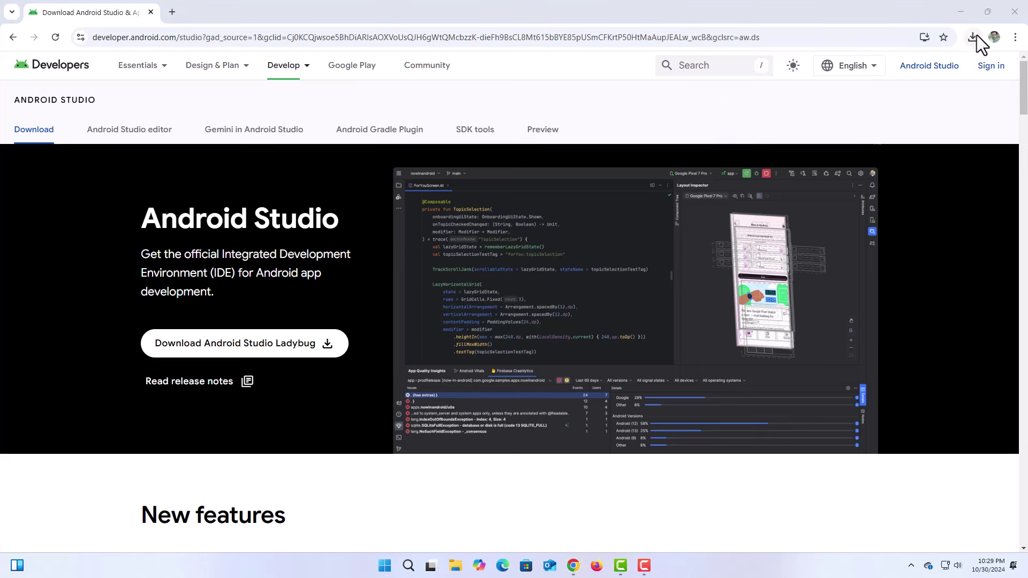
left_click(972, 36)
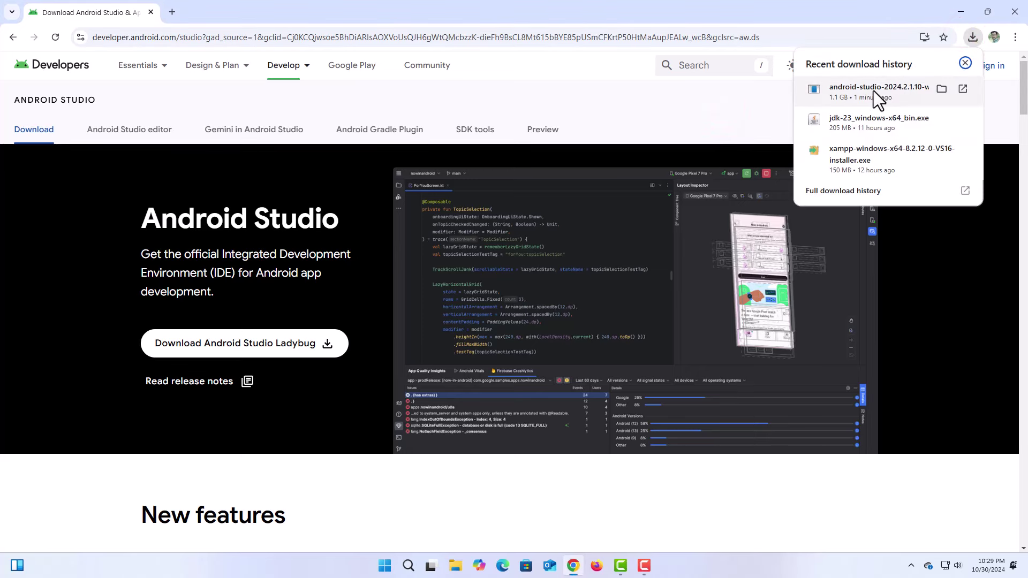
Step: Run android-studio-2024.2.1.10-windows.exe from the Downloads folder, with the browser and File Explorer windows minimized
left_click(960, 13)
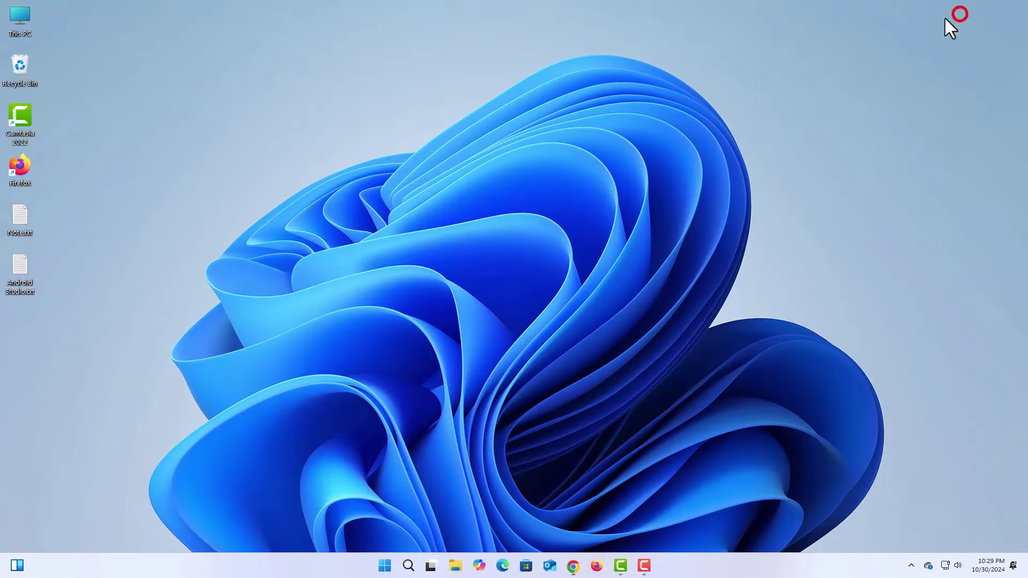
double_click(20, 16)
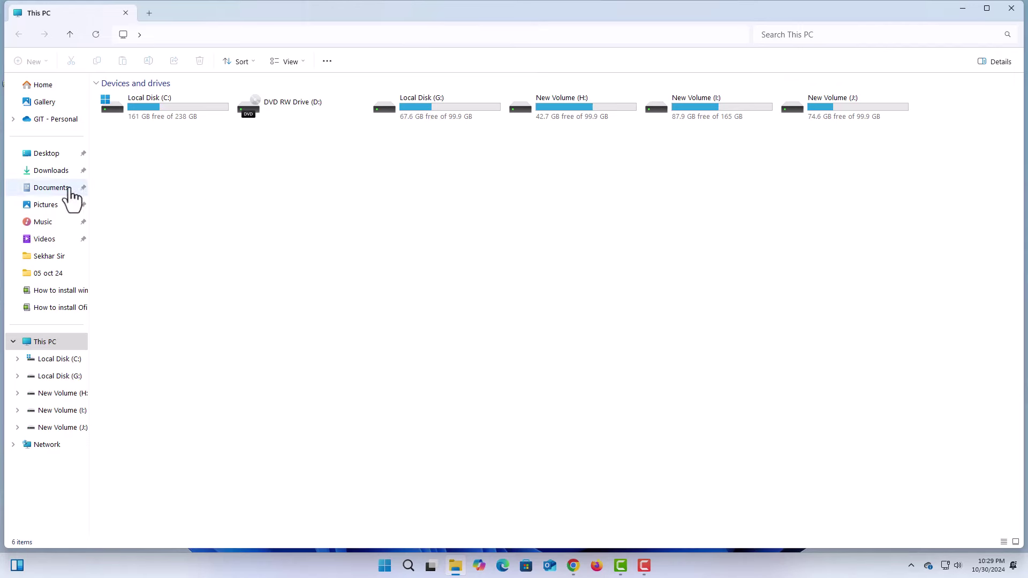
left_click(51, 170)
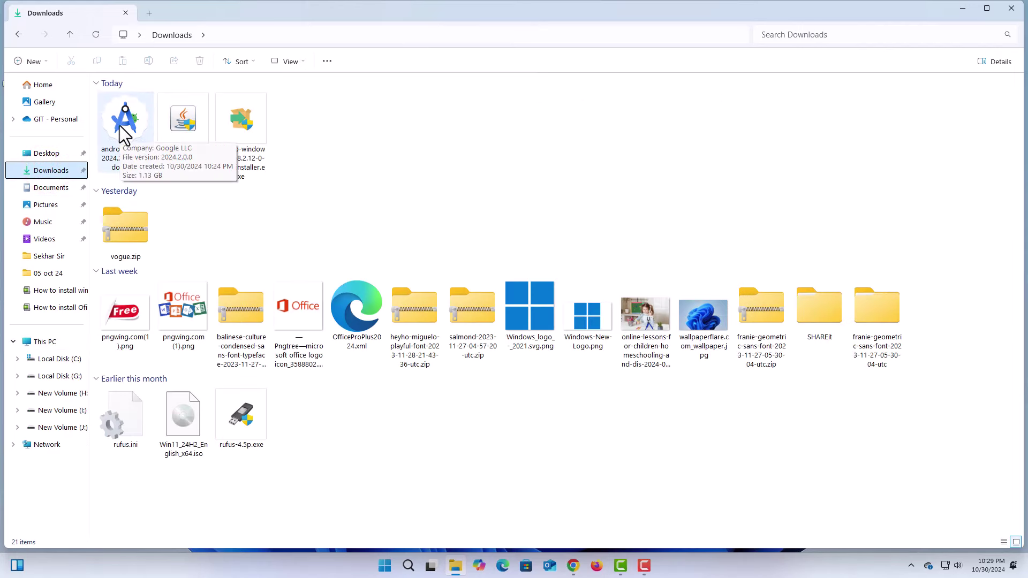
left_click(129, 125)
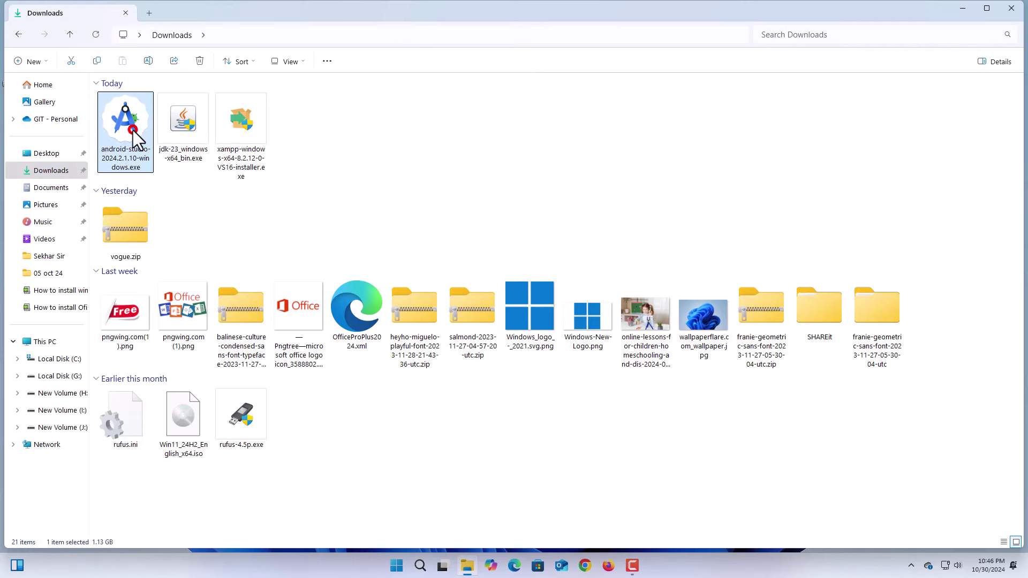
double_click(133, 130)
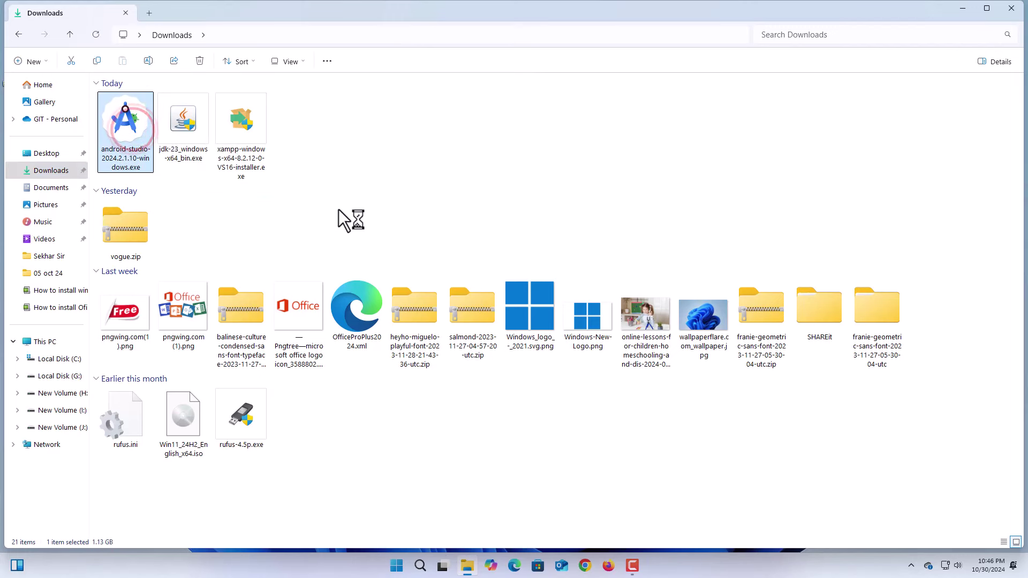
left_click(962, 8)
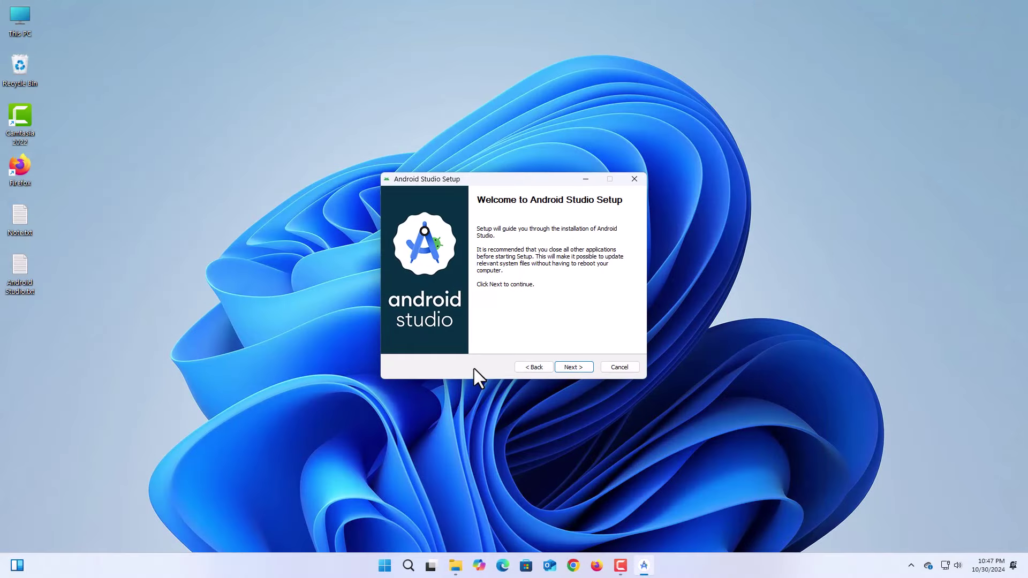
Step: Install Android Studio with the Android Virtual Device component in C:\Program Files\Android\Android Studio, keeping the default Start Menu folder, and launch it on finishing
left_click(583, 397)
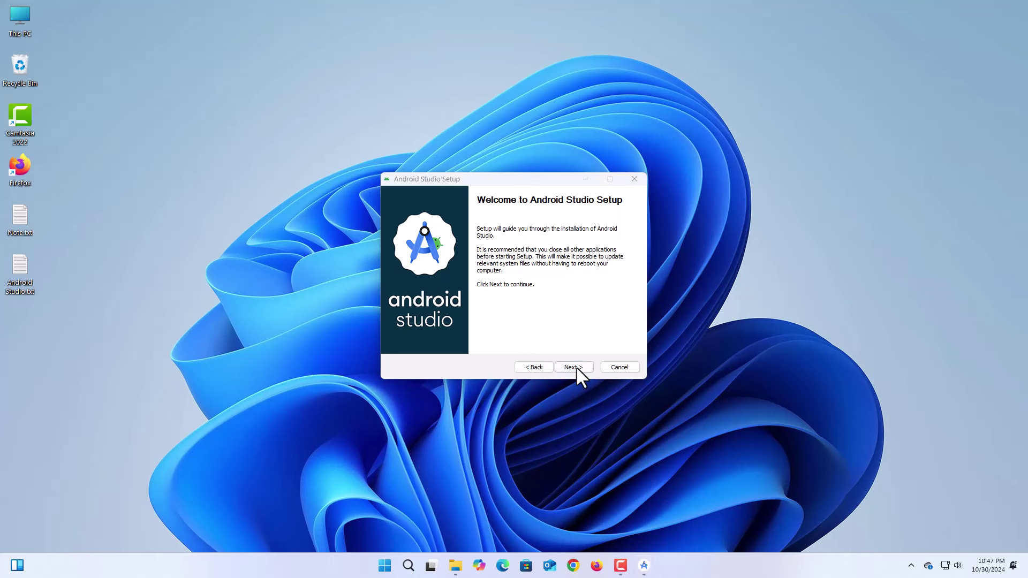
left_click(573, 367)
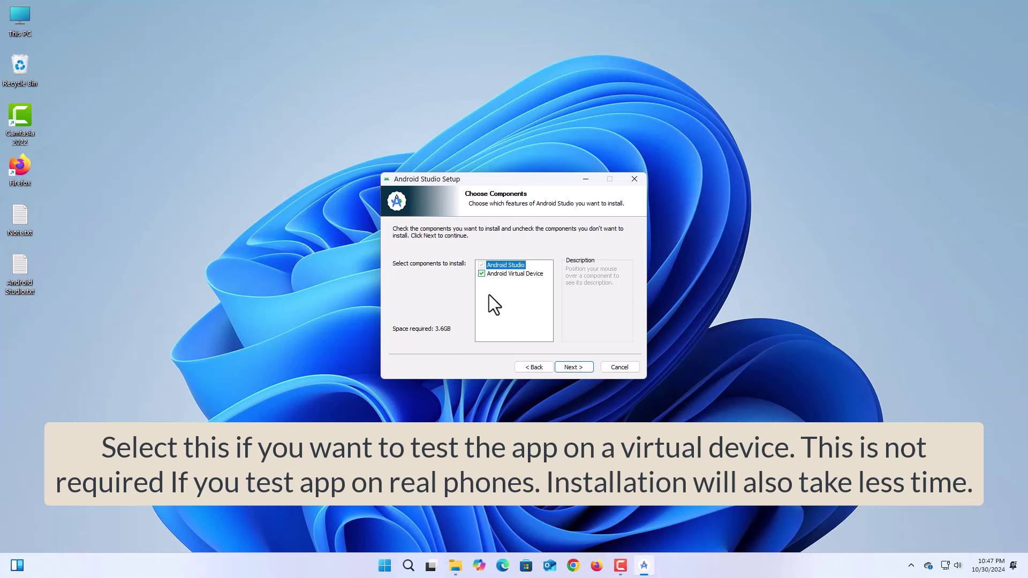
left_click(482, 274)
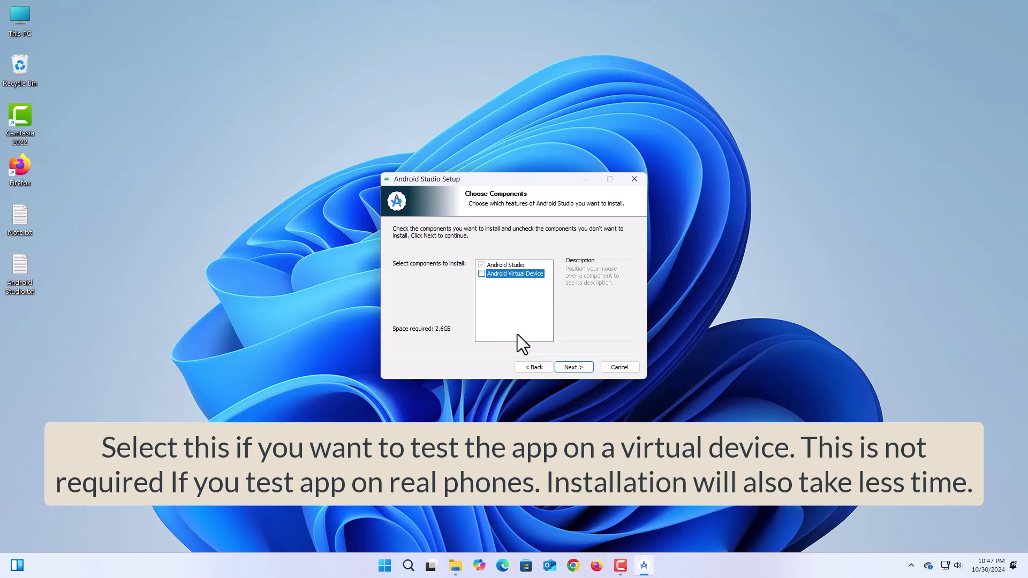
left_click(481, 274)
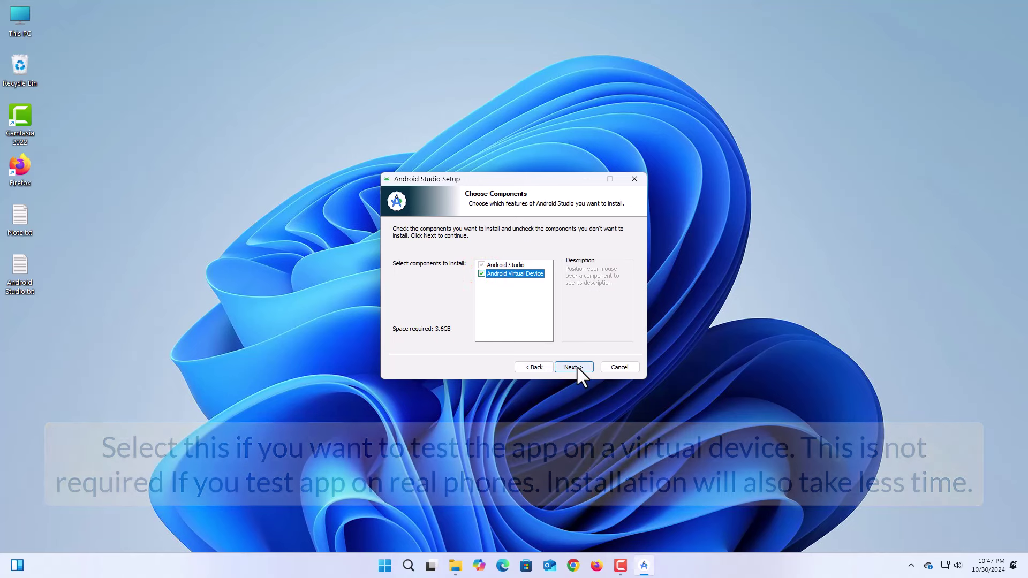
left_click(577, 366)
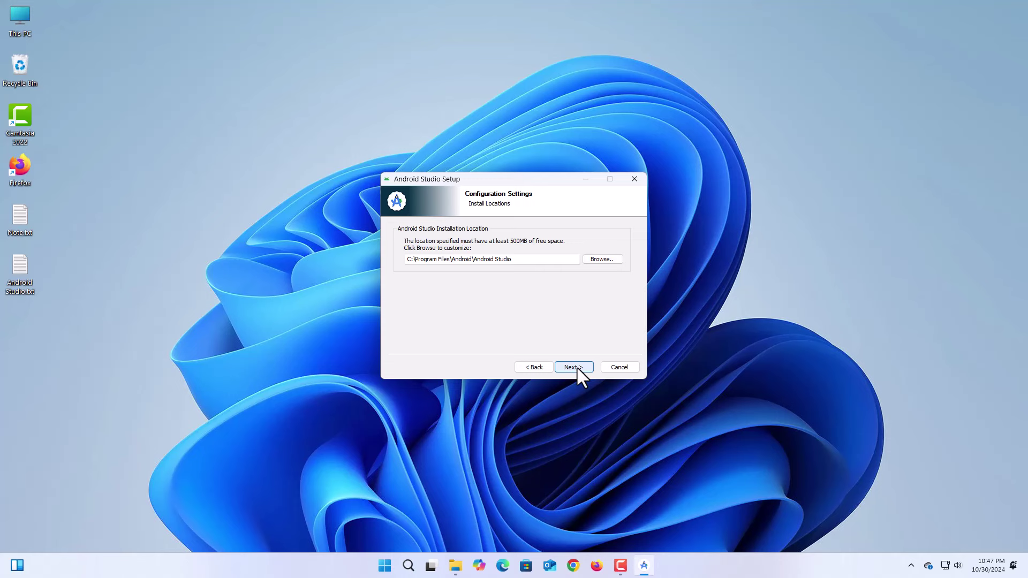
left_click(577, 366)
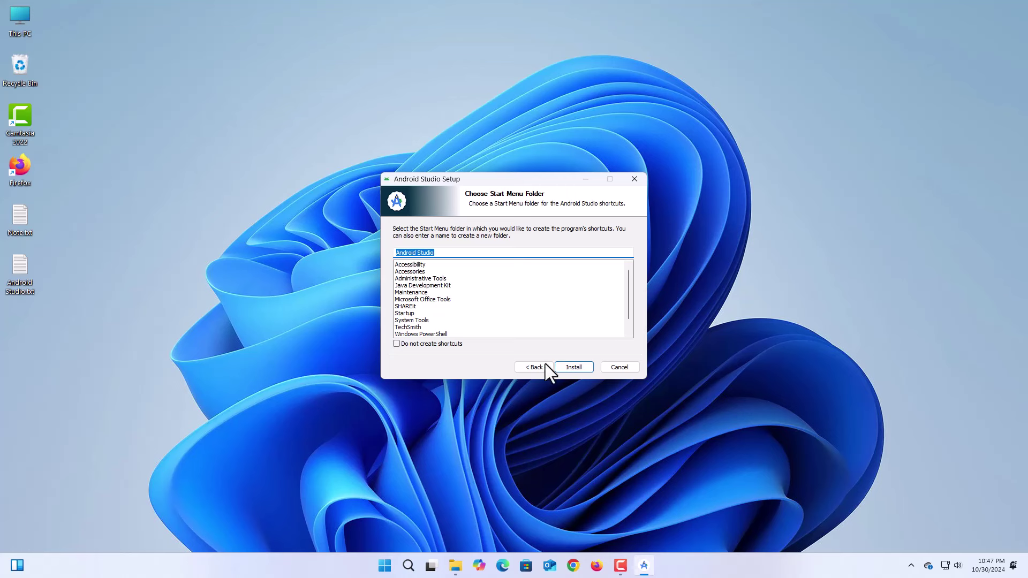
left_click(571, 368)
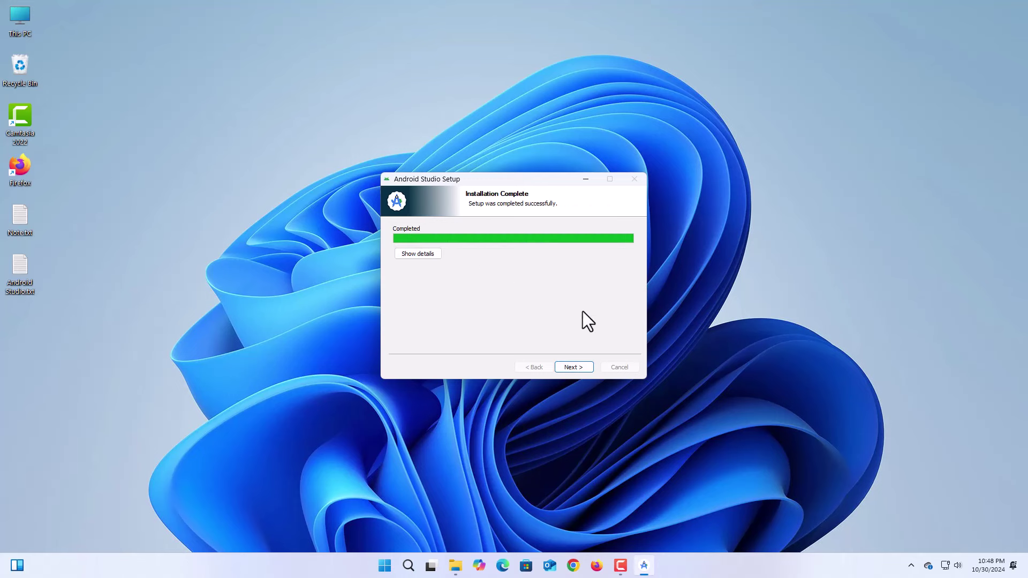
left_click(573, 367)
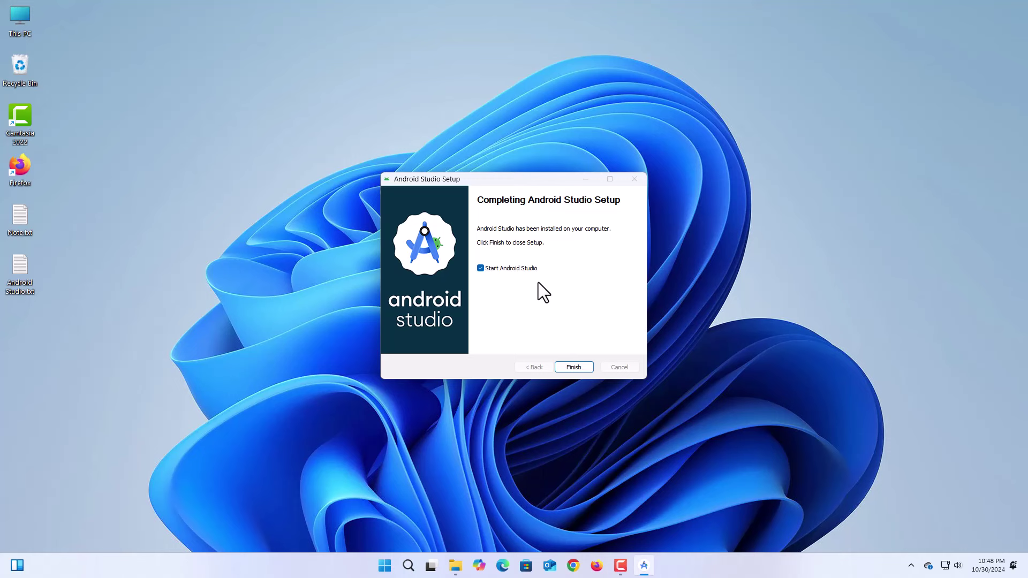
left_click(574, 367)
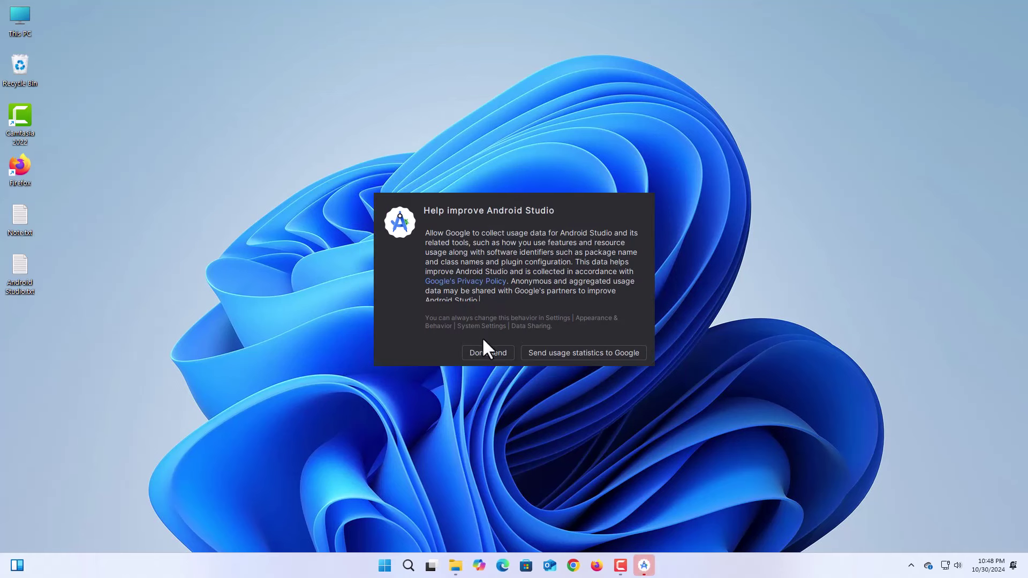
Step: Decline sending usage statistics to Google and choose the Standard install type in the Android Studio Setup Wizard
left_click(483, 352)
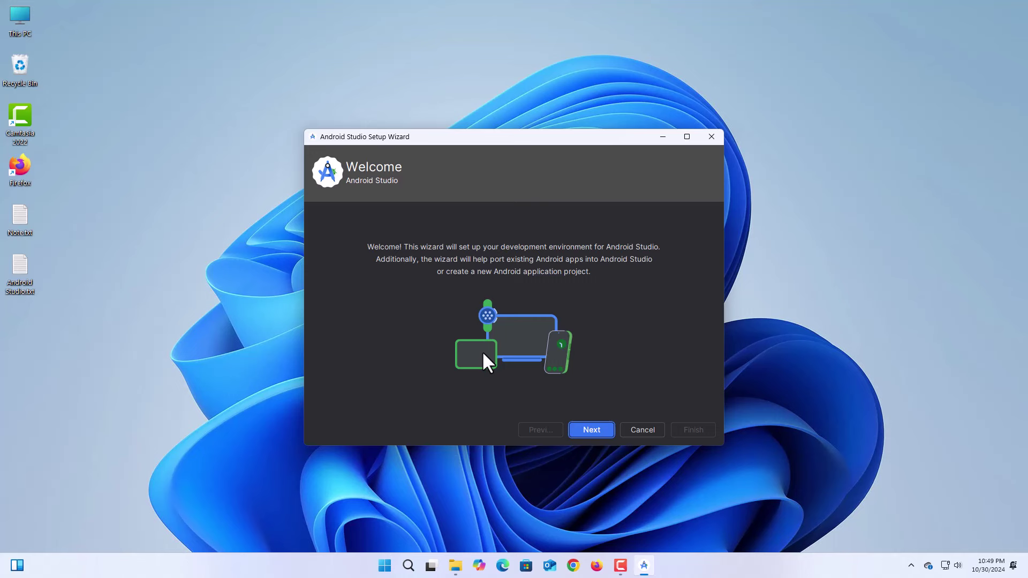
left_click(594, 427)
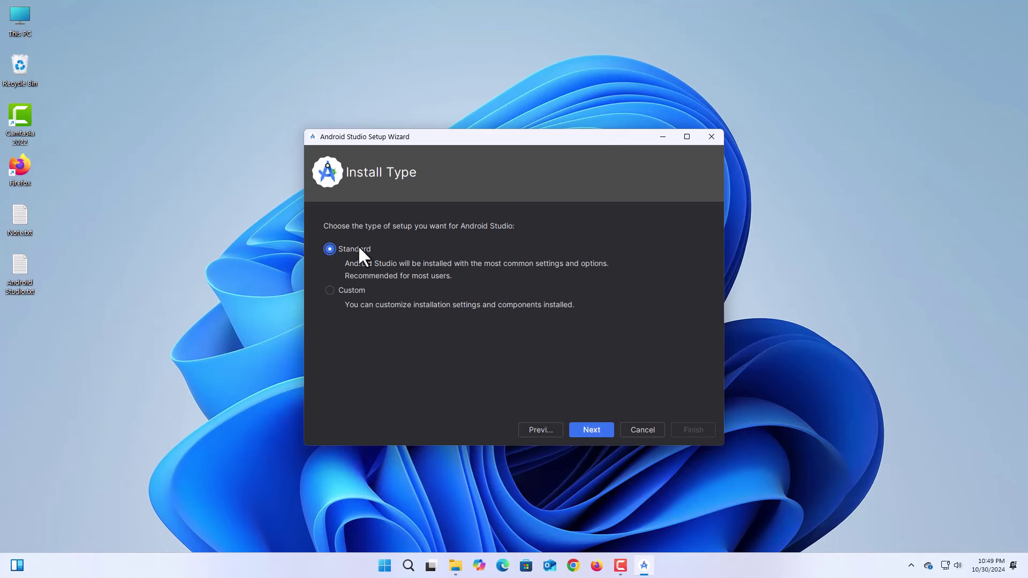
left_click(338, 288)
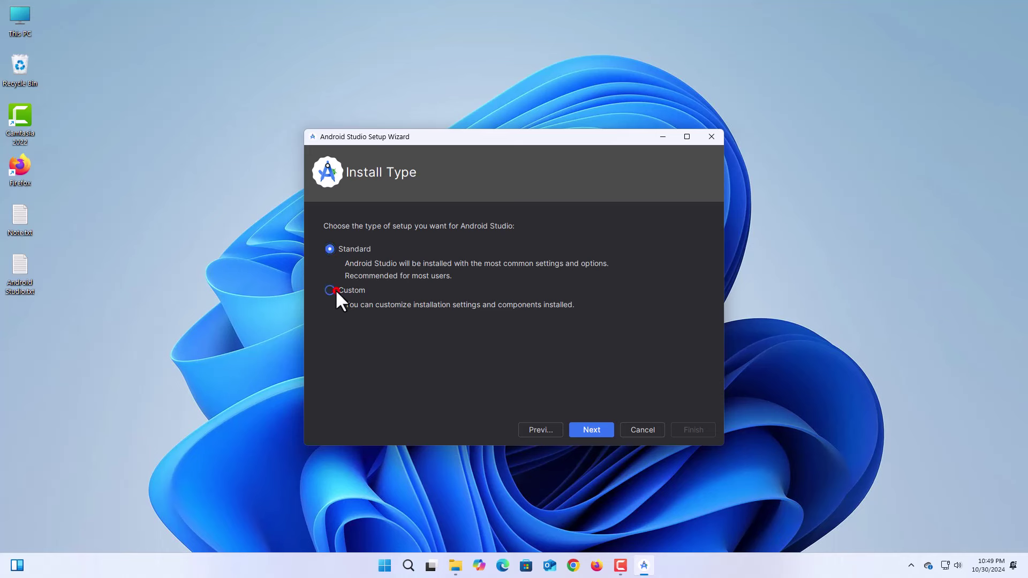
left_click(330, 249)
left_click(592, 426)
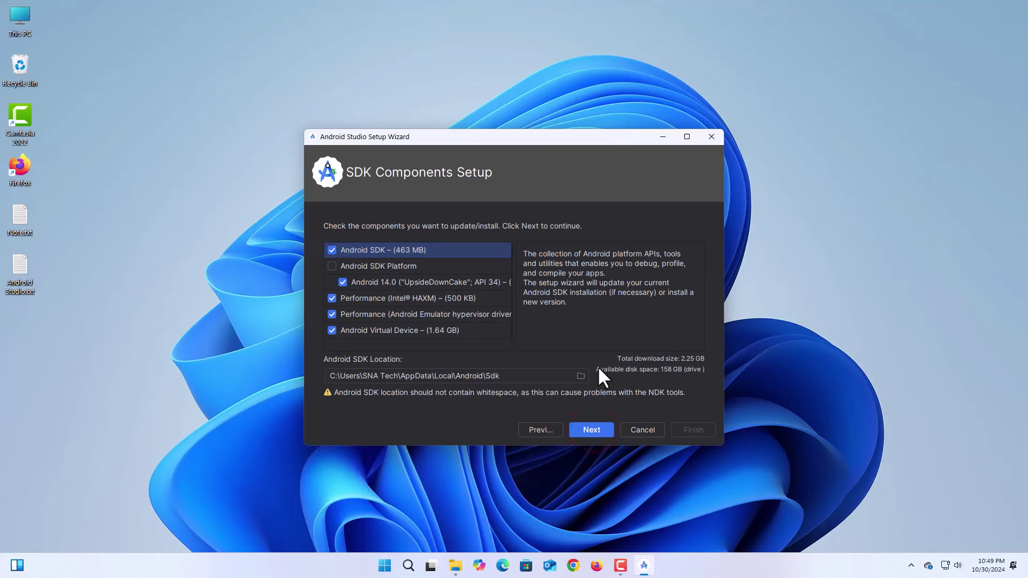
Step: Keep the Android Virtual Device among the SDK components, accept the default SDK location, and proceed past the settings verification
left_click(332, 330)
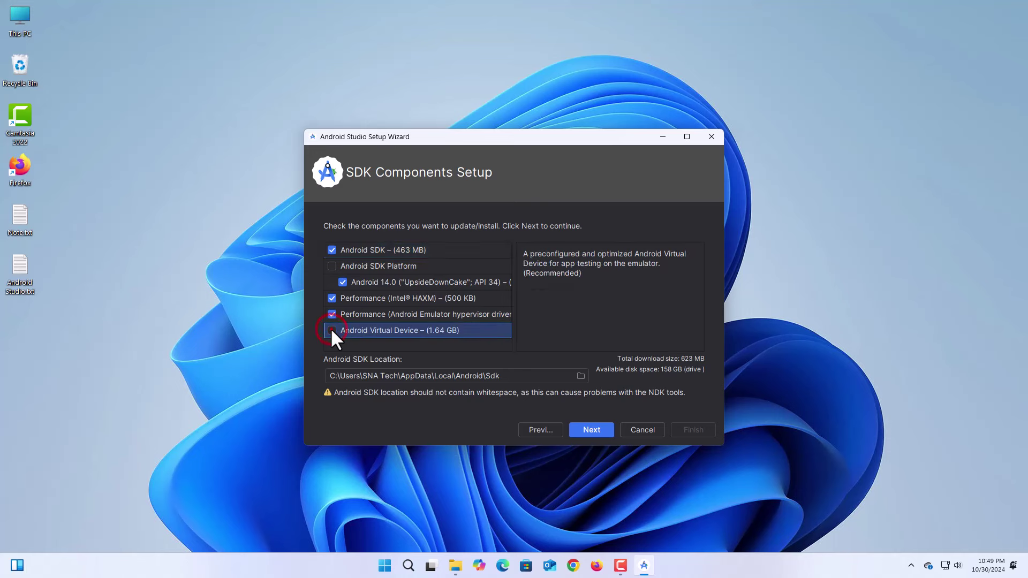
left_click(332, 331)
left_click(592, 431)
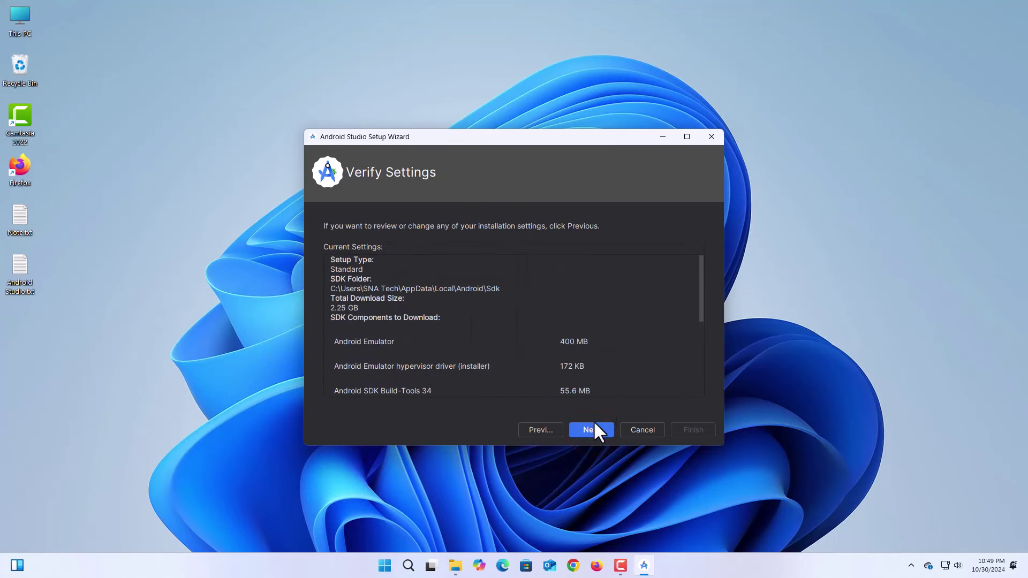
left_click(591, 428)
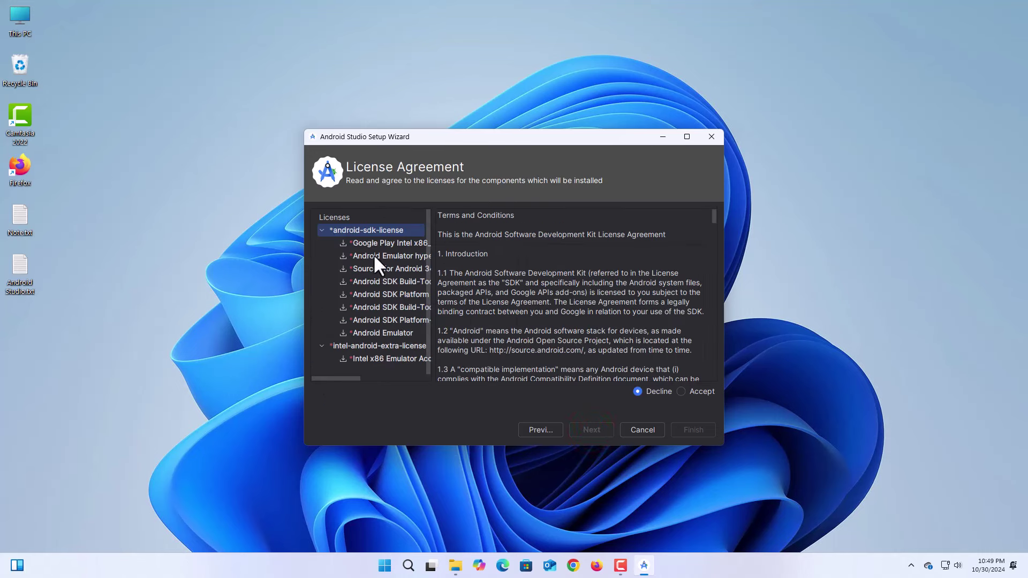
Step: Accept the android-sdk-license and intel-android-extra-license, download the components with details shown, and finish the setup wizard
left_click(681, 392)
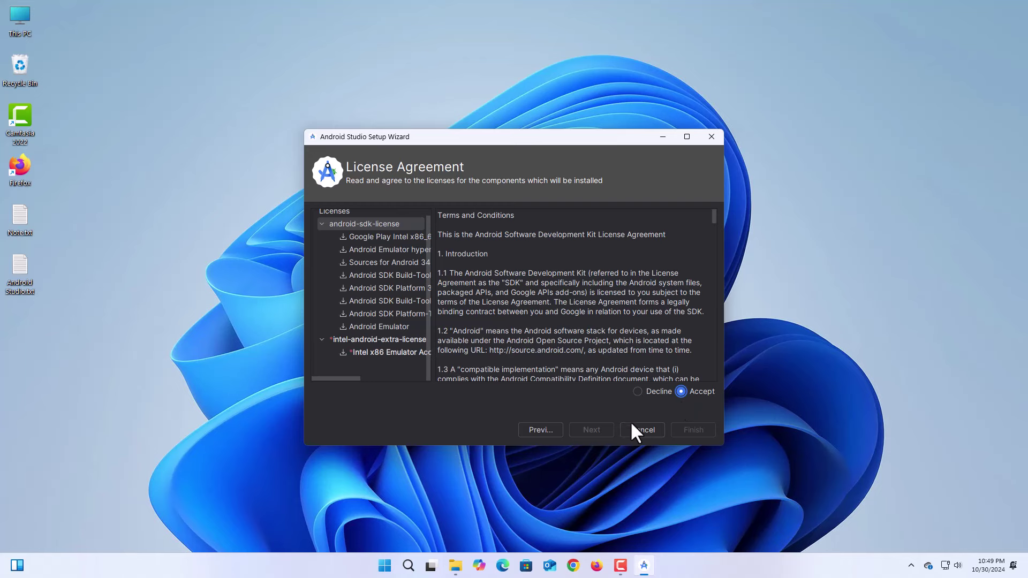
left_click(369, 341)
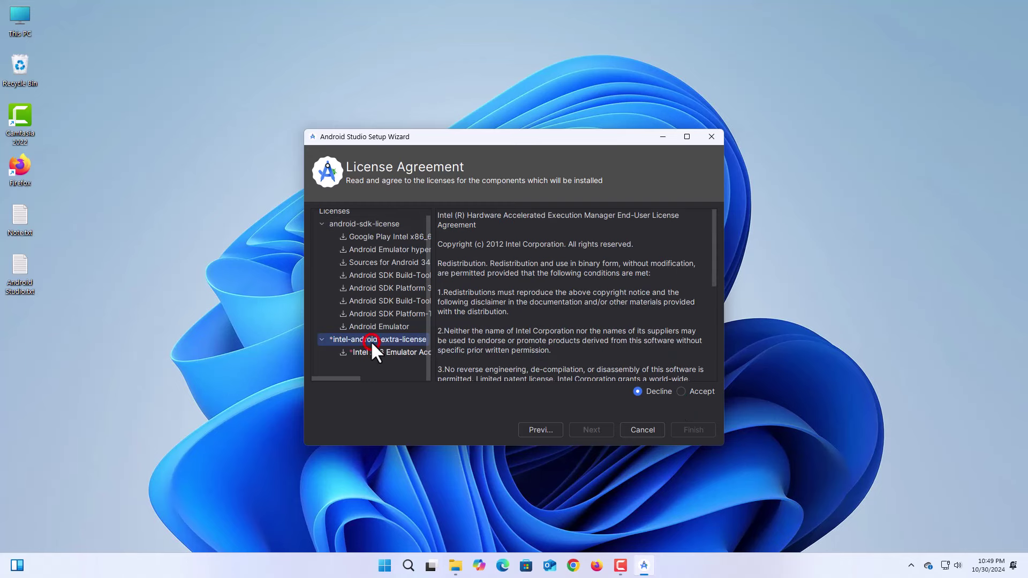
left_click(681, 392)
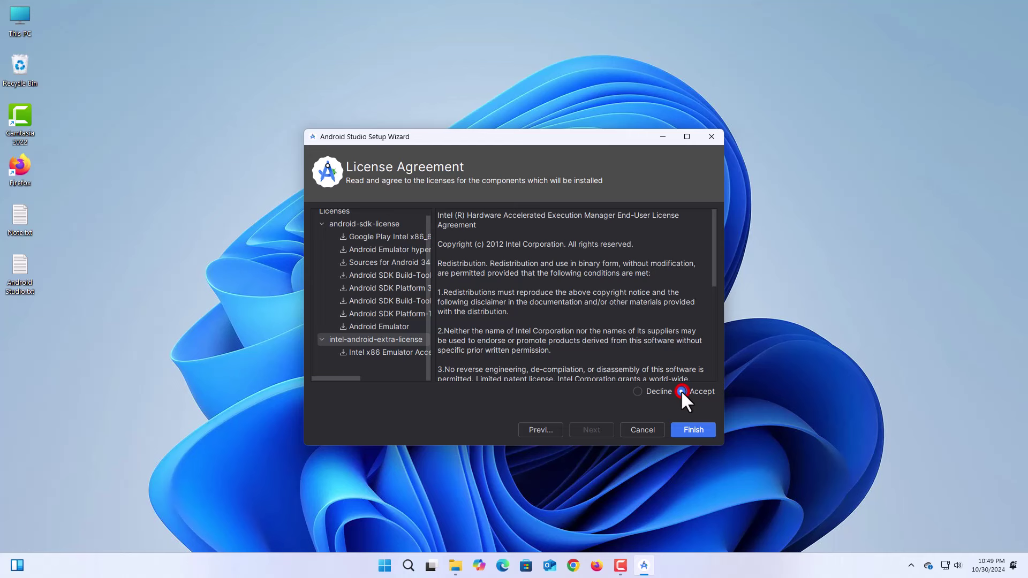
left_click(698, 429)
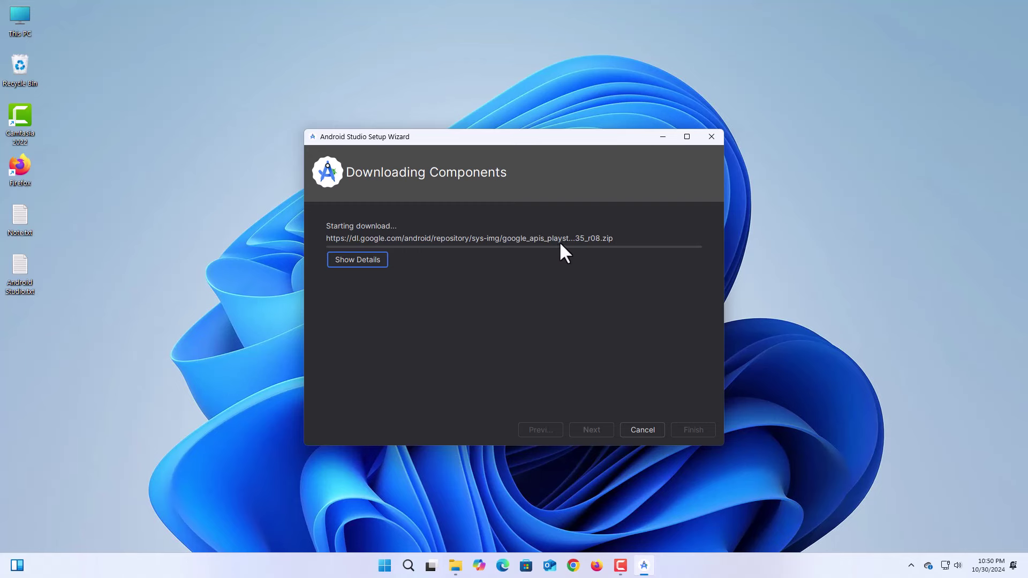
left_click(360, 260)
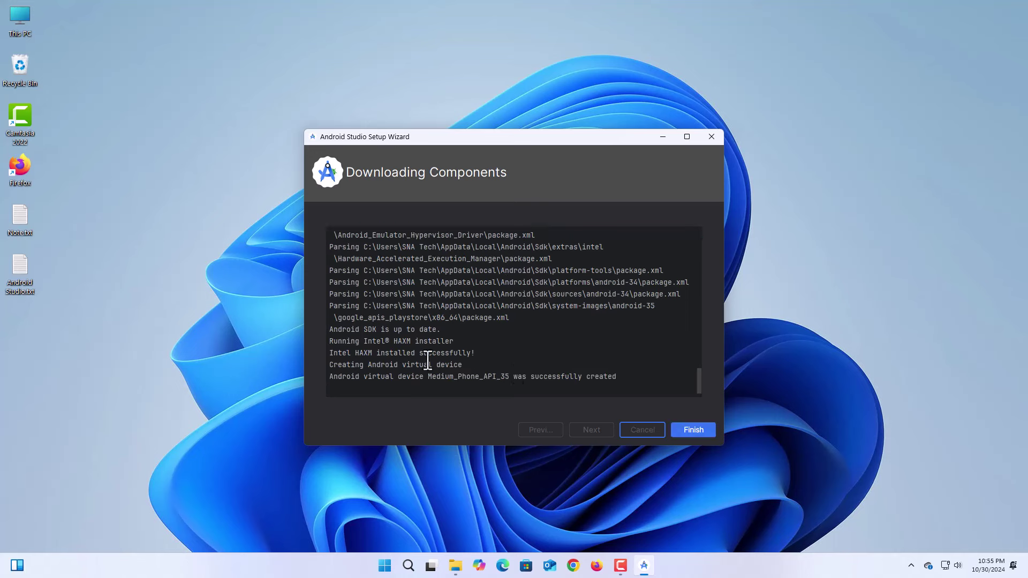
left_click(692, 427)
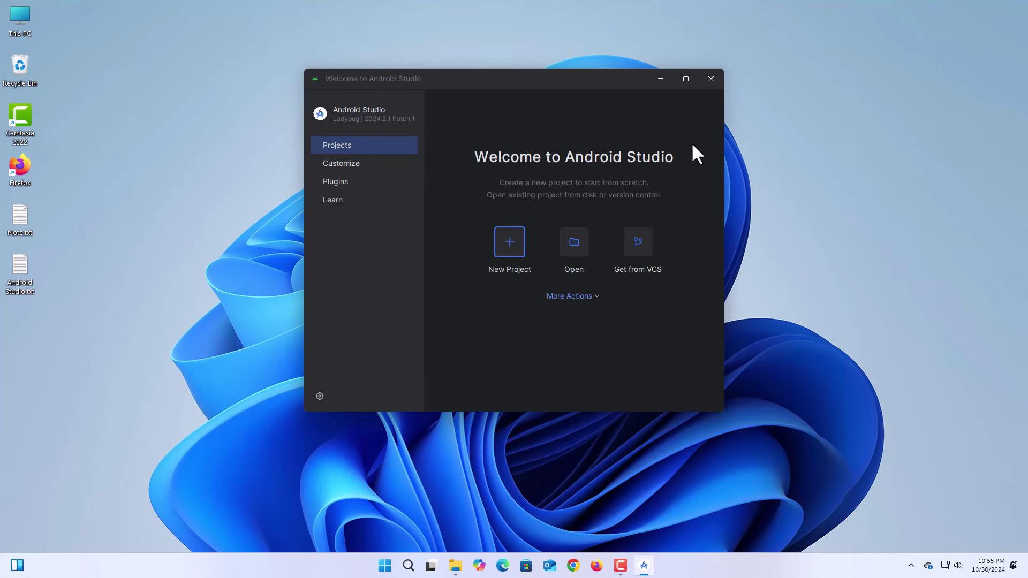
Step: Start a new project from the Empty Views Activity template and name it My First App
left_click(511, 247)
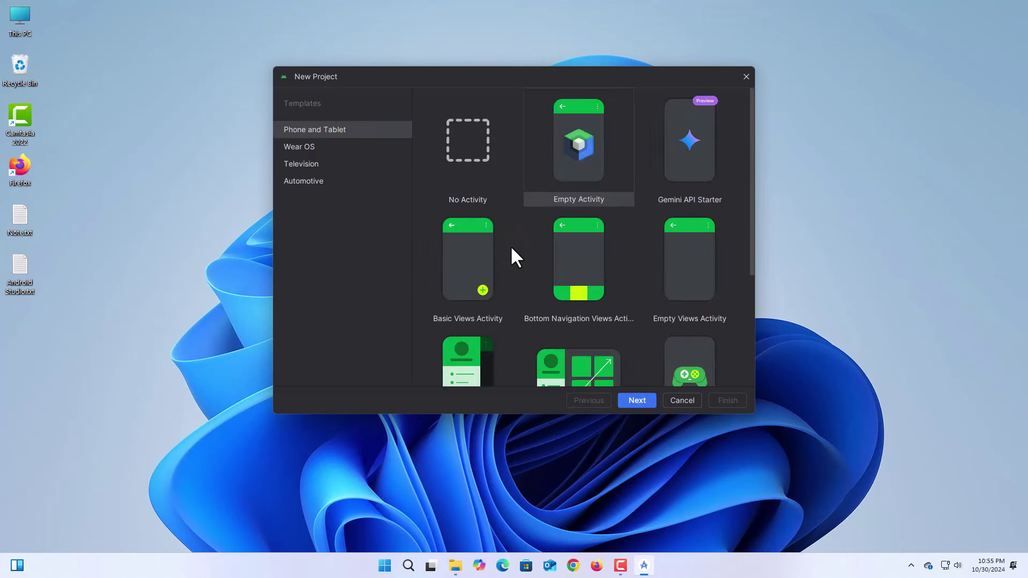
left_click(678, 265)
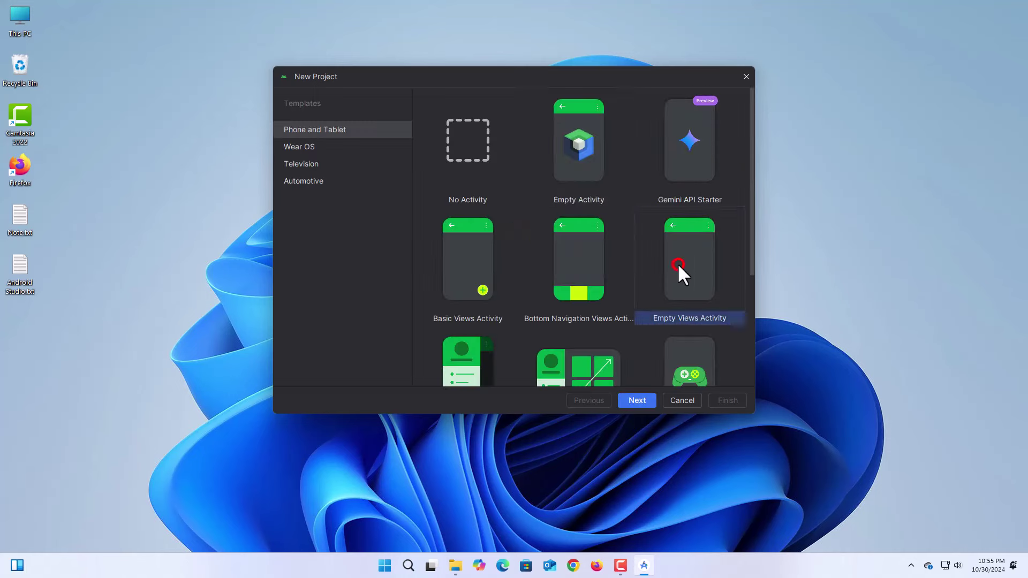
left_click(637, 401)
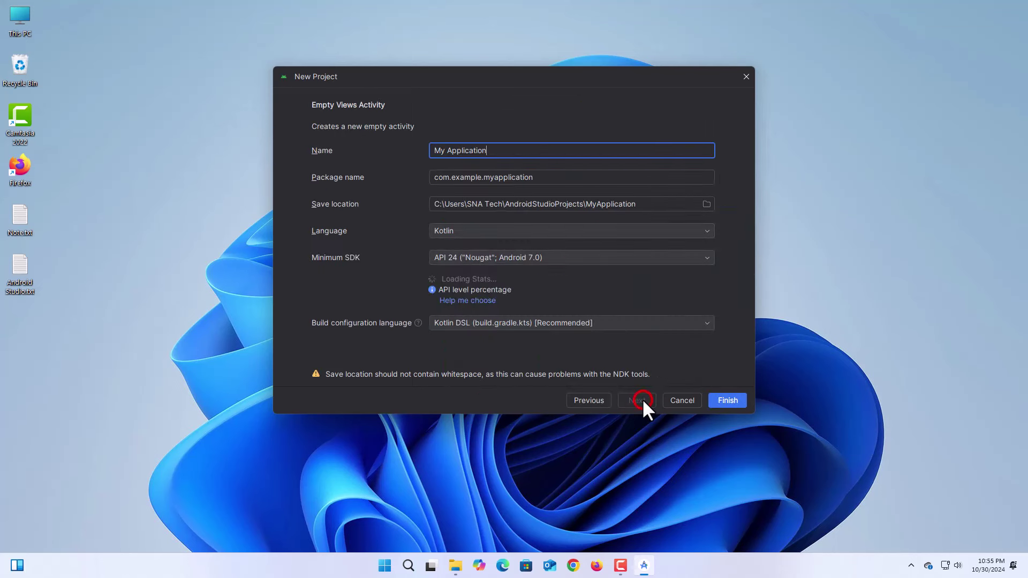
left_click(496, 155)
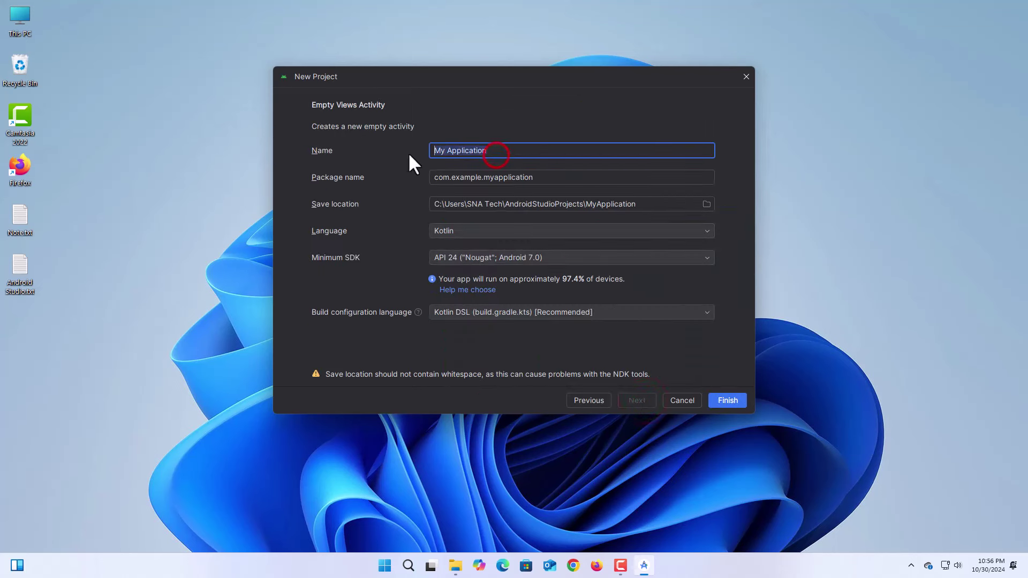
key("ctrl+a")
type("My")
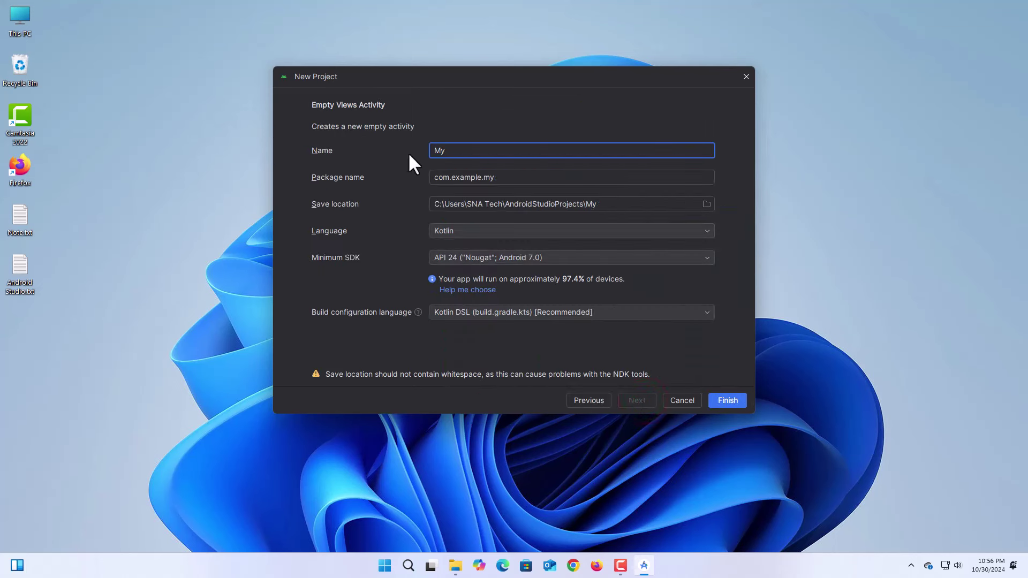
type(" First App")
Step: Create the project with Java, minimum SDK API 21 ("Lollipop"; Android 5.0), and Groovy DSL (build.gradle) as build configuration language
left_click(470, 234)
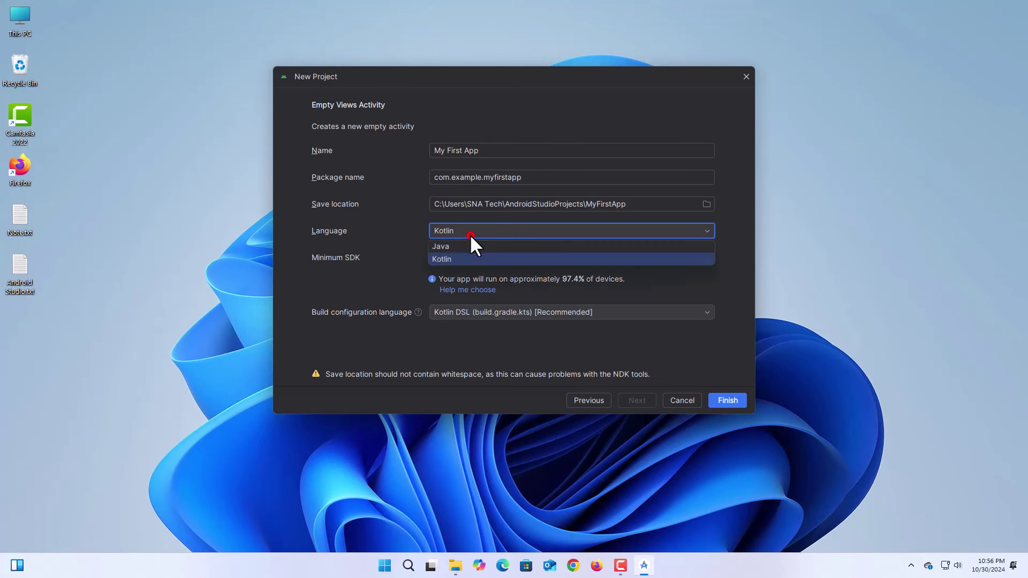
left_click(451, 246)
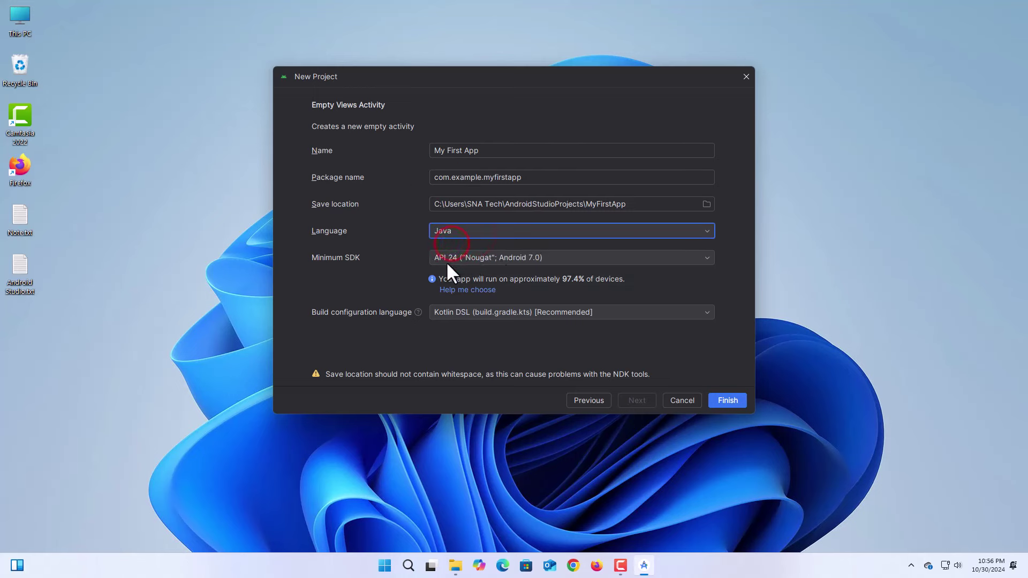
left_click(505, 258)
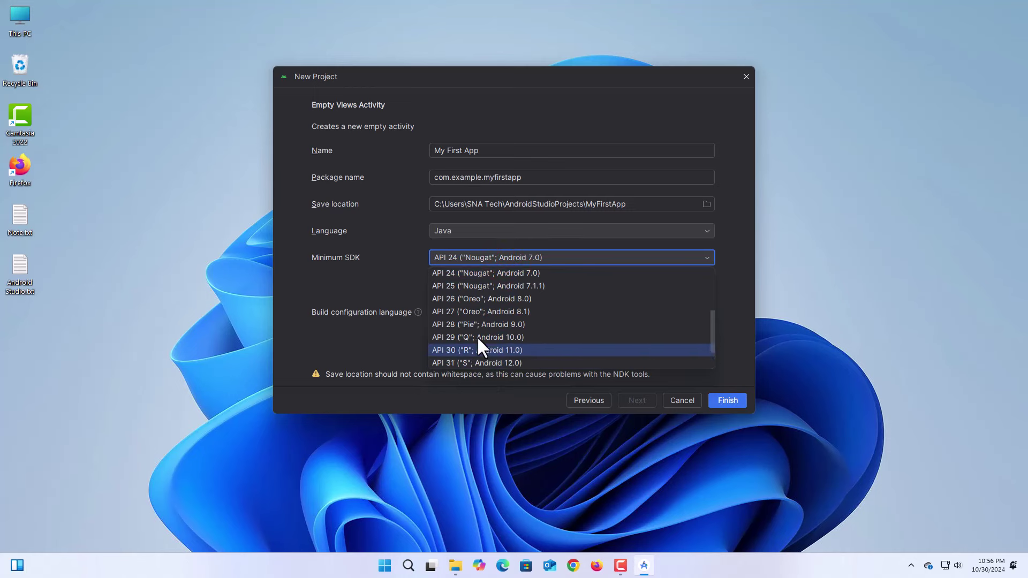
scroll(477, 330, "up", 1)
left_click(490, 273)
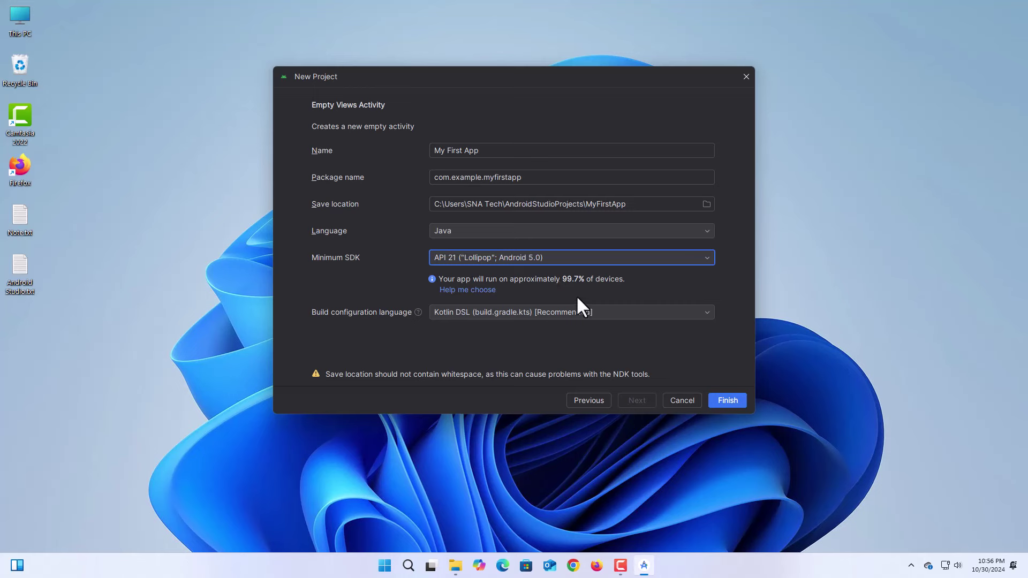
left_click(558, 314)
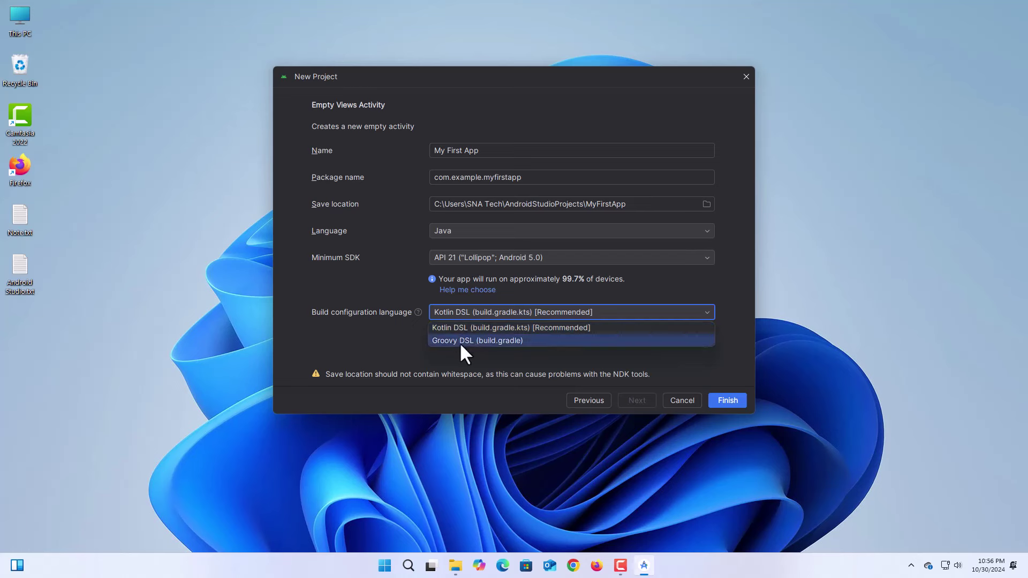
left_click(490, 340)
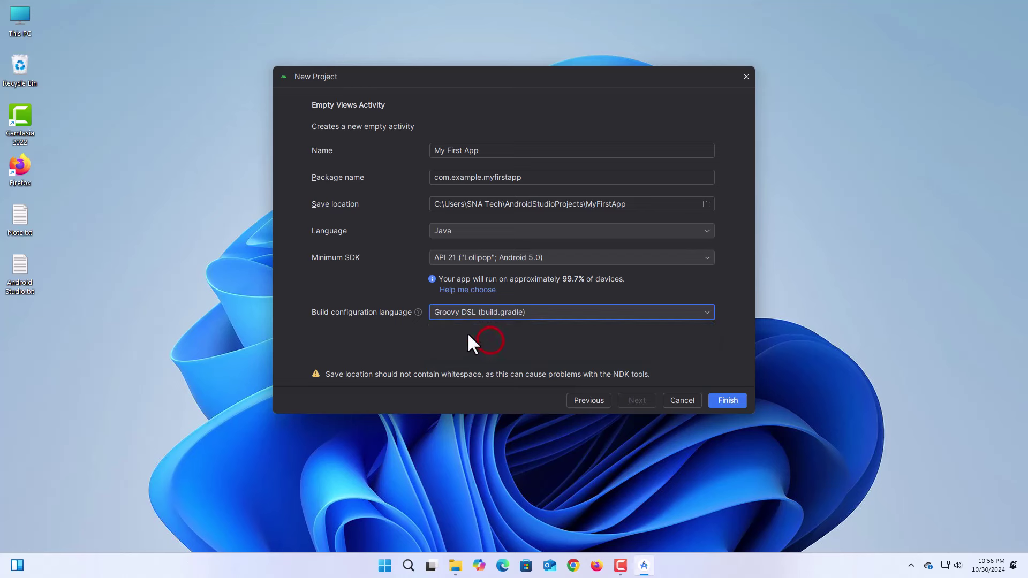
left_click(729, 401)
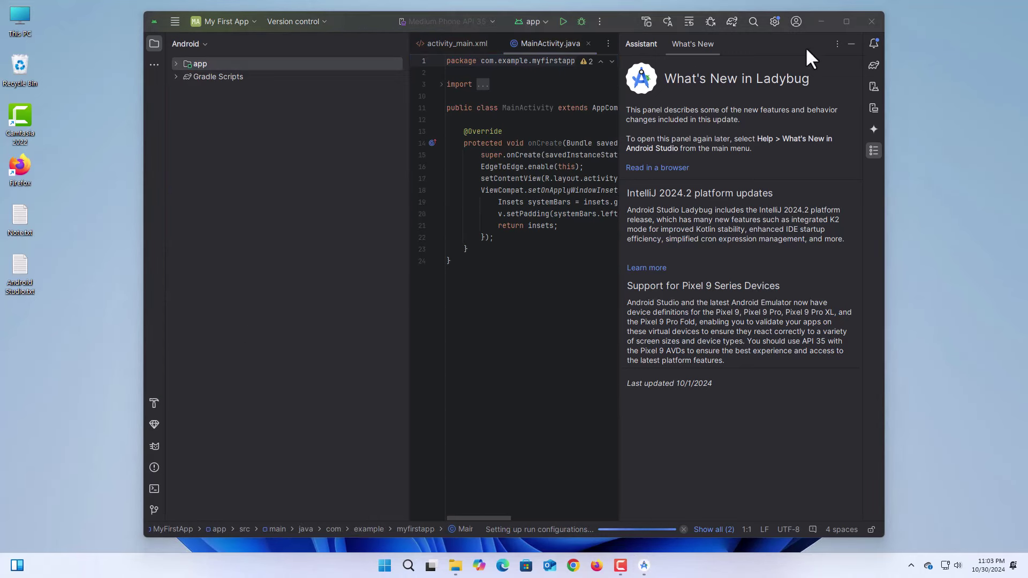
Step: Maximize the project window, look inside the app module's manifests folder, and expand its java folder to the com.example.myfirstapp package
left_click(846, 21)
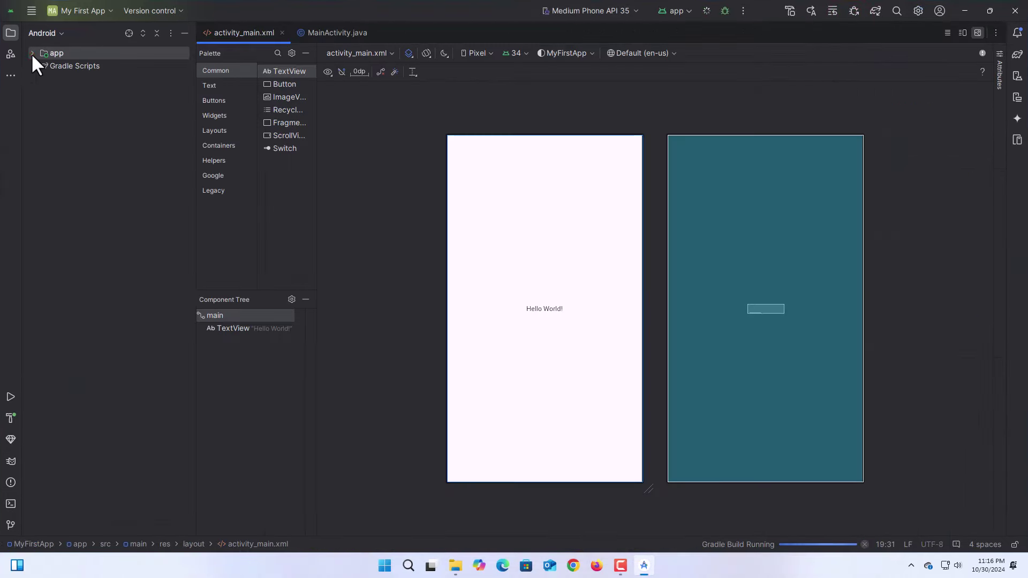
left_click(32, 53)
left_click(43, 66)
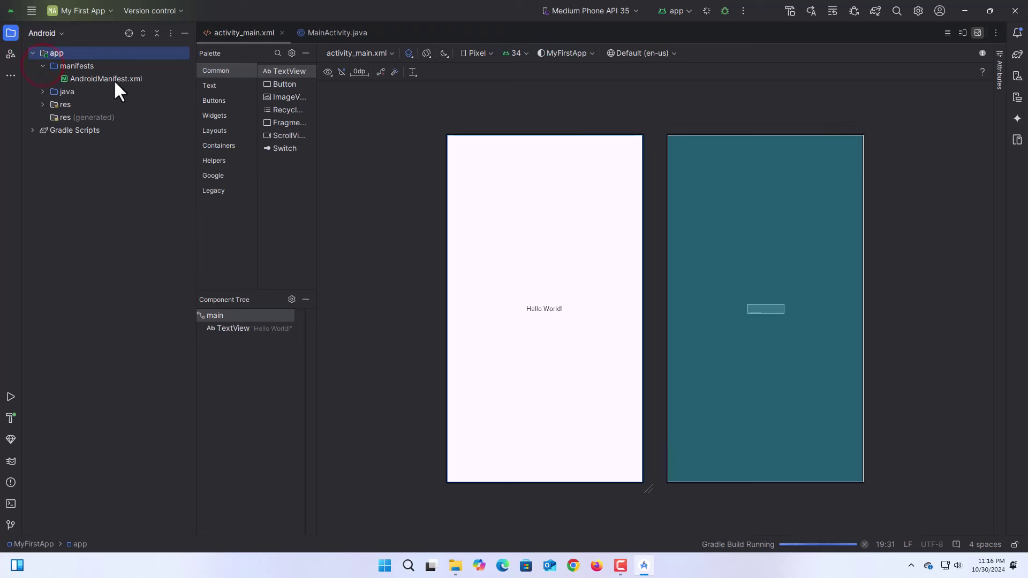
left_click(43, 66)
left_click(43, 79)
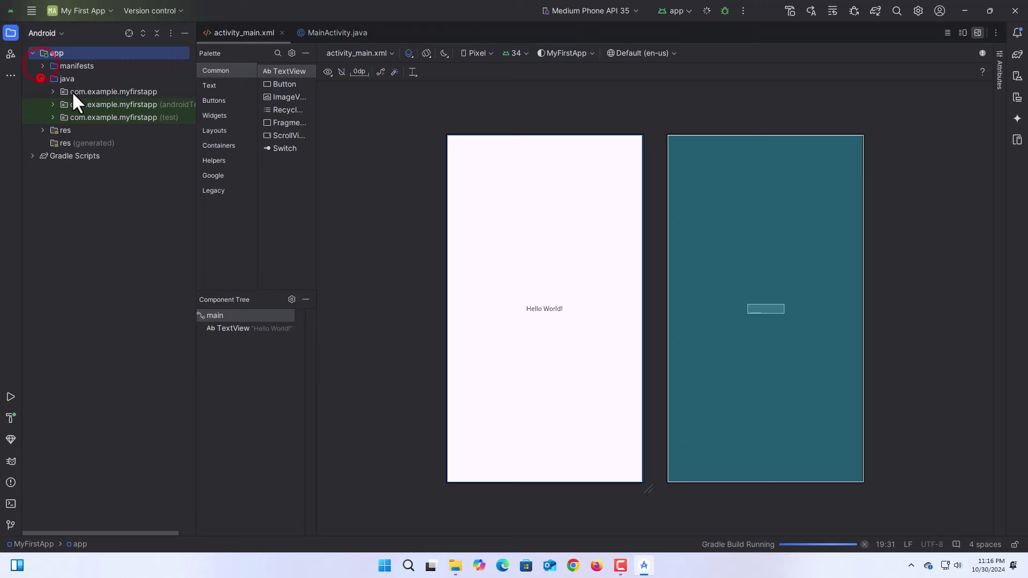
left_click(100, 89)
Step: Turn off Compact Middle Packages in the project tree and open MainActivity from the myfirstapp package
left_click(170, 32)
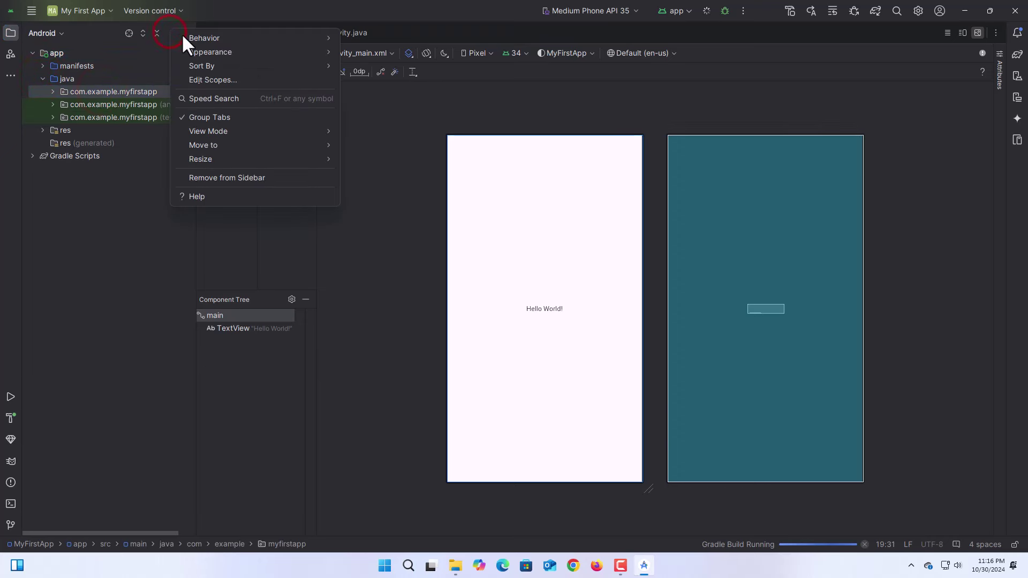
mouse_move(294, 51)
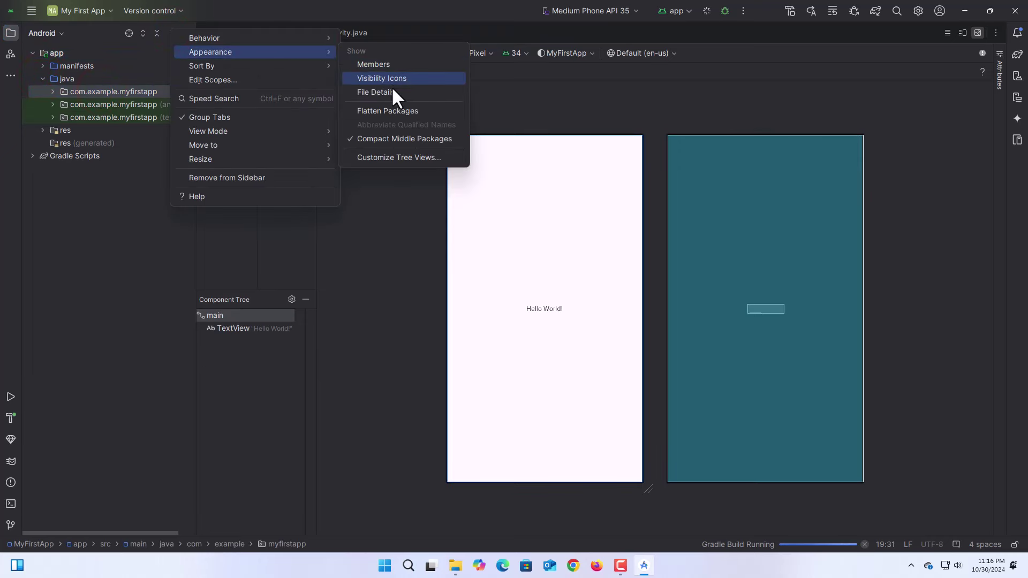
left_click(389, 139)
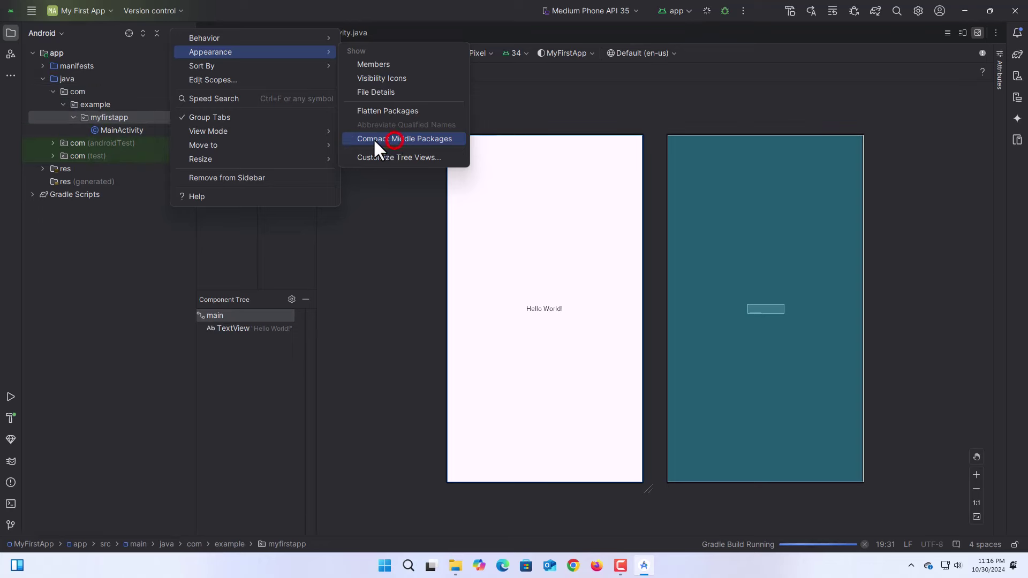
double_click(106, 129)
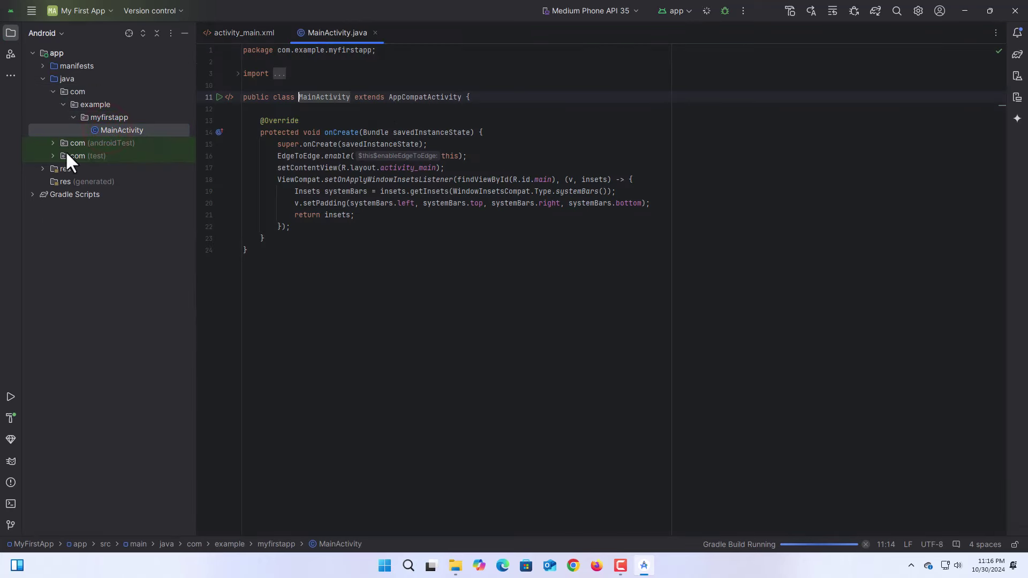
Step: Open activity_main.xml from the res layout folder and expand Gradle Scripts in the project tree
left_click(43, 170)
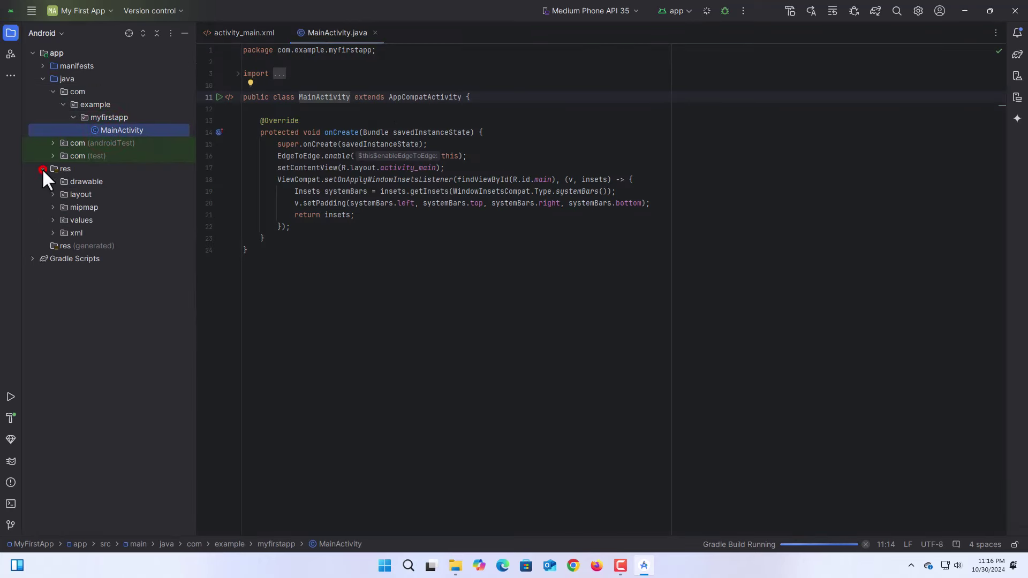
left_click(53, 194)
double_click(113, 207)
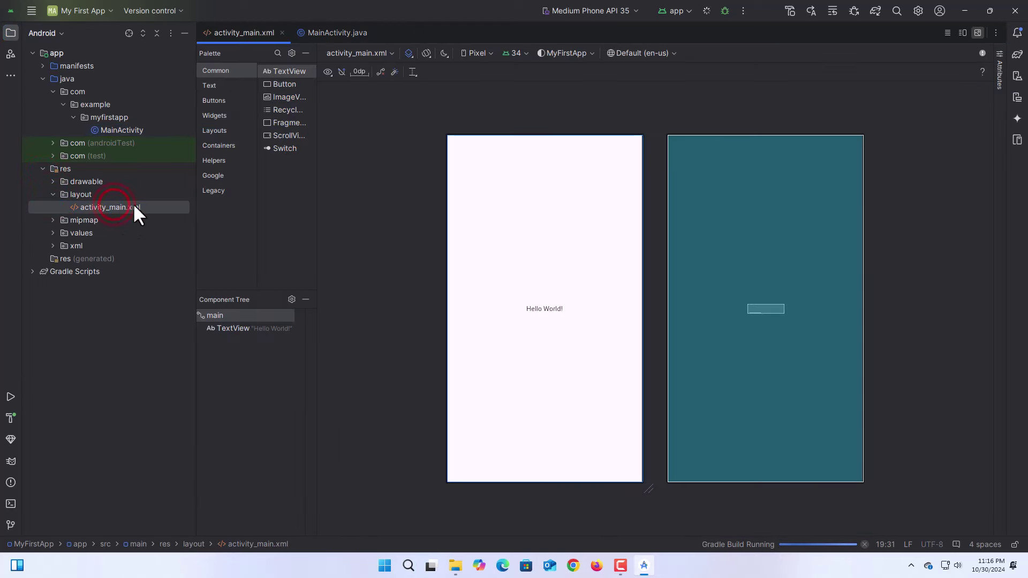
left_click(32, 271)
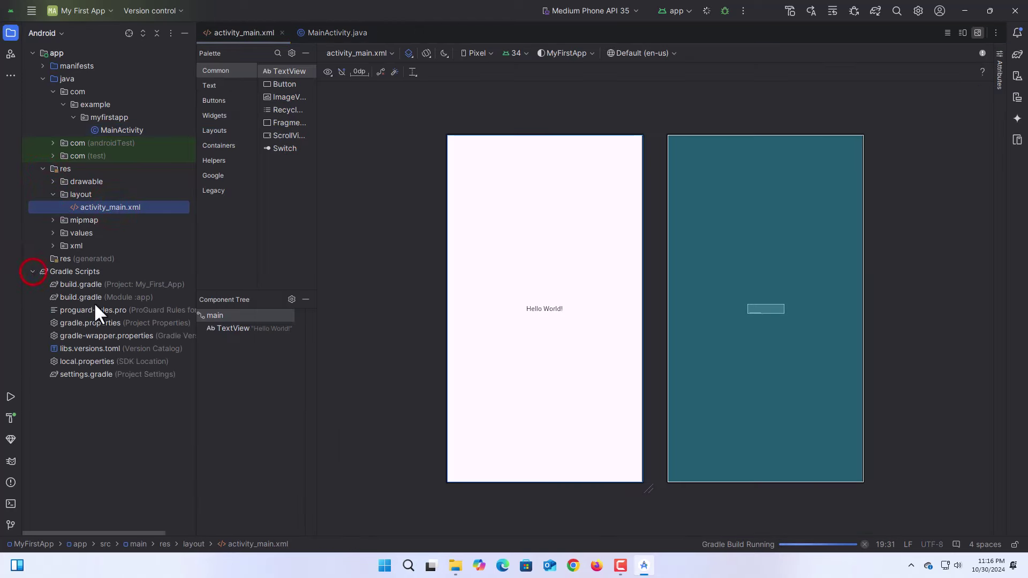
Step: Open the module-level and project-level build.gradle files for viewing, and collapse Gradle Scripts in the project tree
double_click(100, 298)
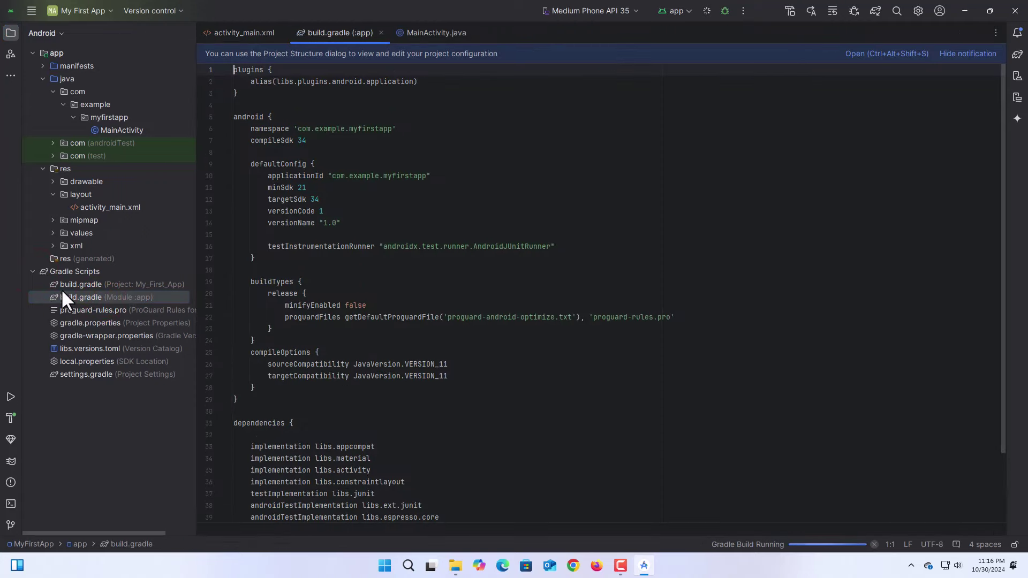
double_click(75, 284)
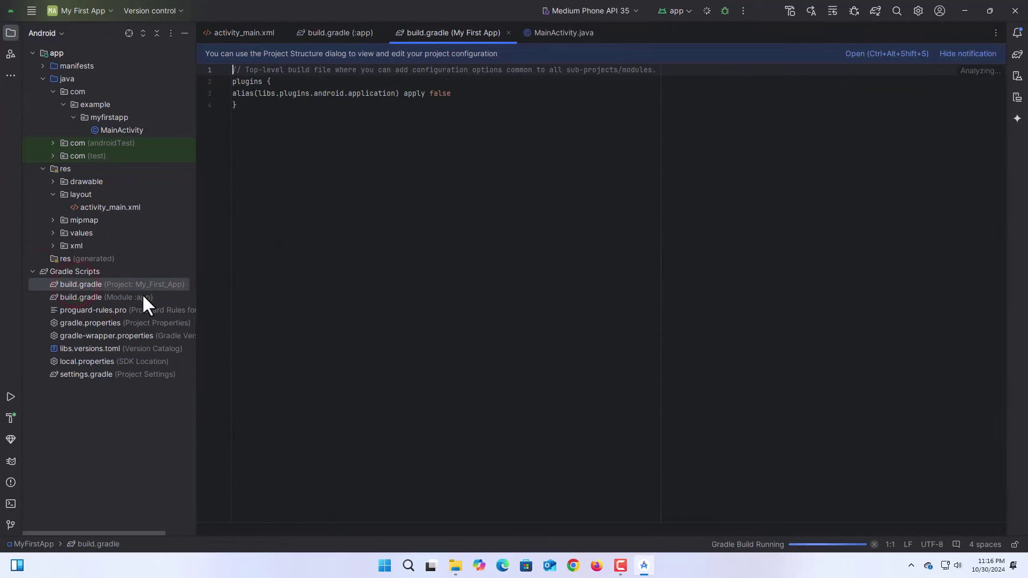
left_click(31, 271)
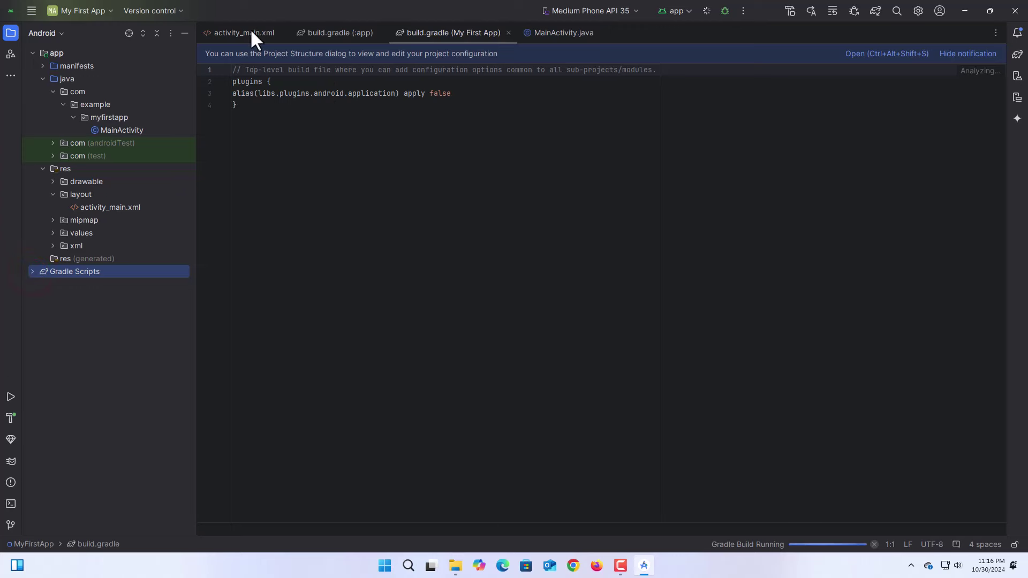
Step: Close both build.gradle files in the editor and bring MainActivity.java to the front
left_click(345, 32)
left_click(382, 32)
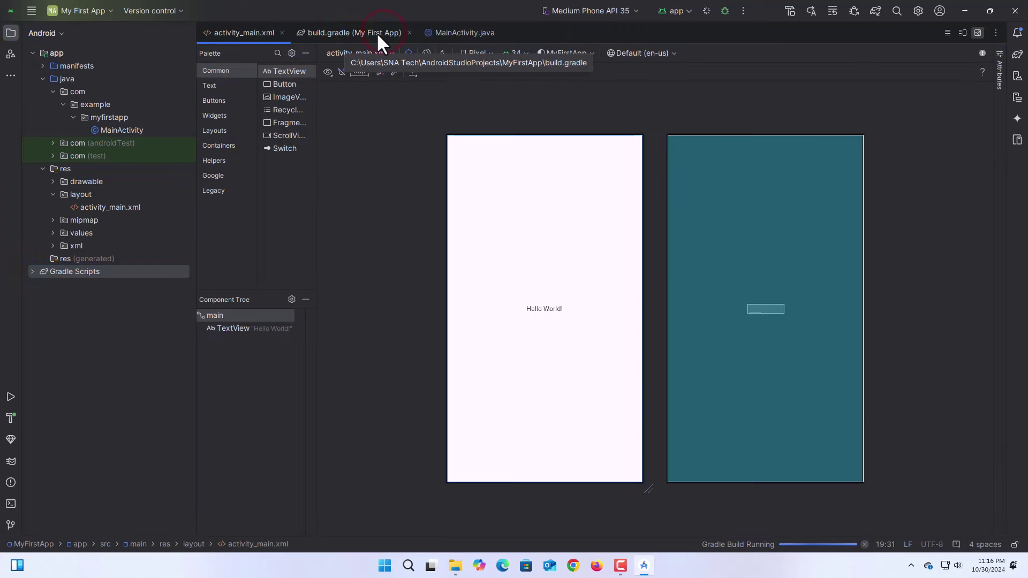
left_click(392, 32)
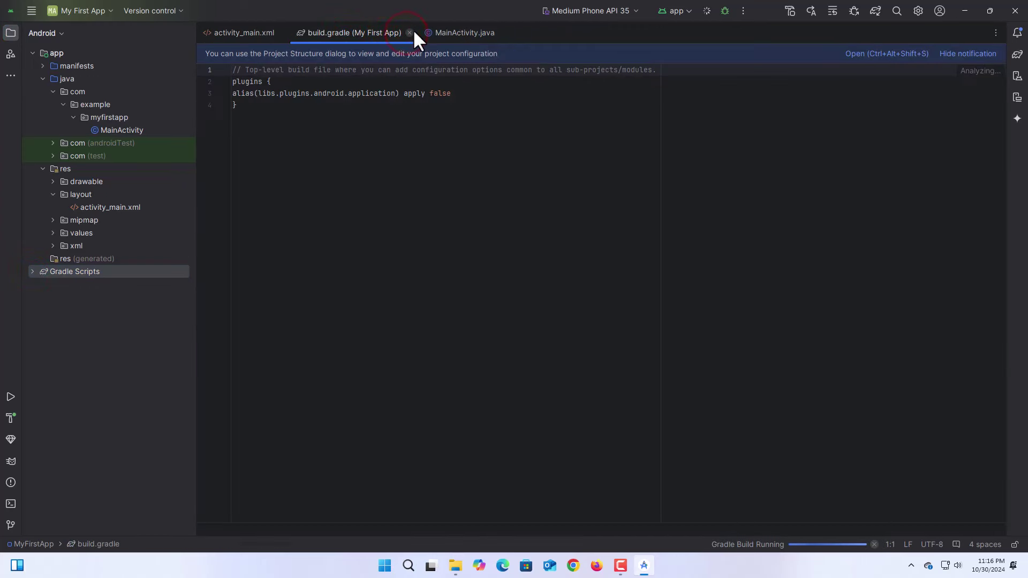
left_click(409, 32)
left_click(337, 33)
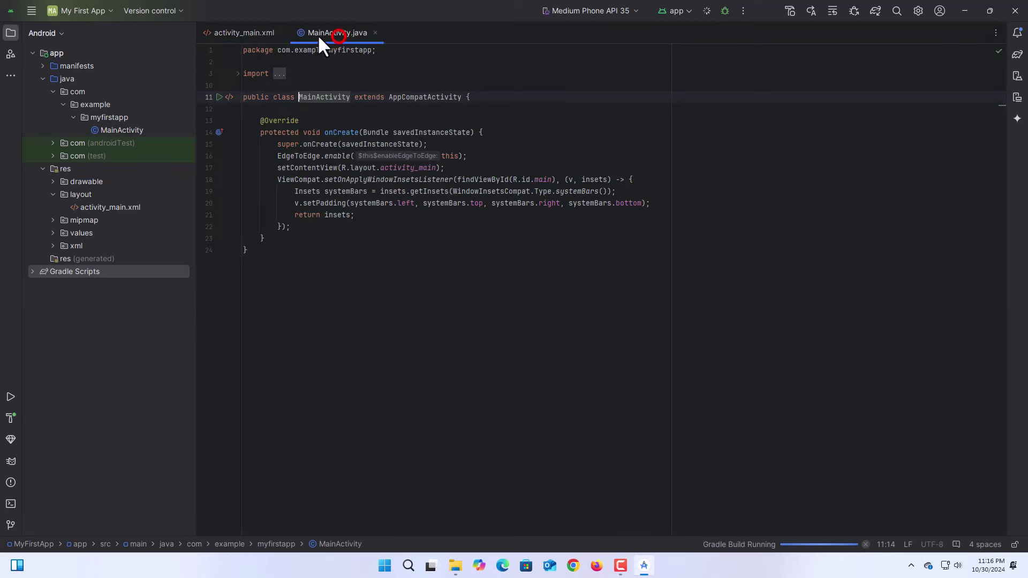
Step: Return to activity_main.xml, look at it as code only, and set the editor to the split code and design view
left_click(244, 33)
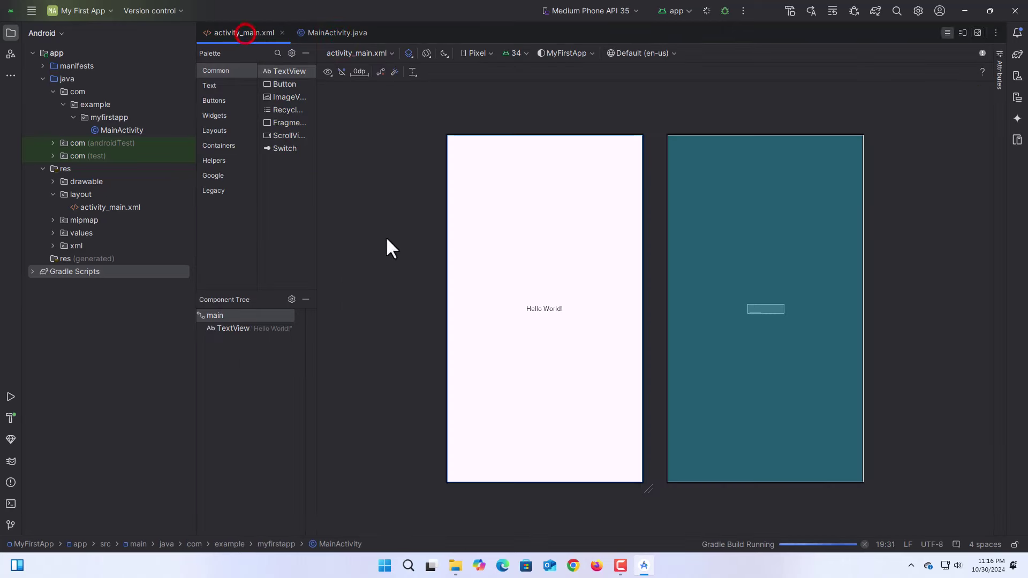
left_click(963, 33)
left_click(947, 33)
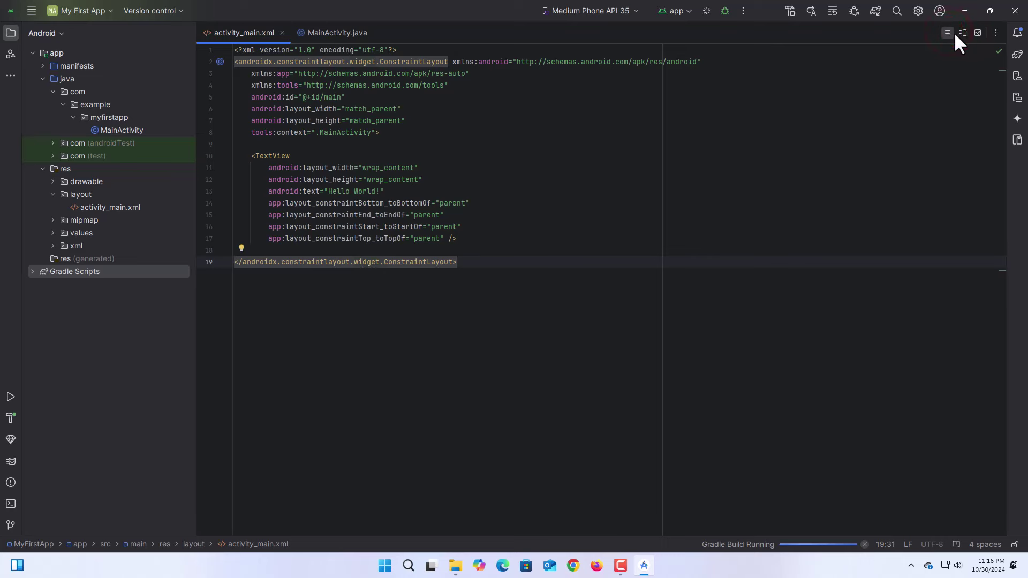
left_click(962, 33)
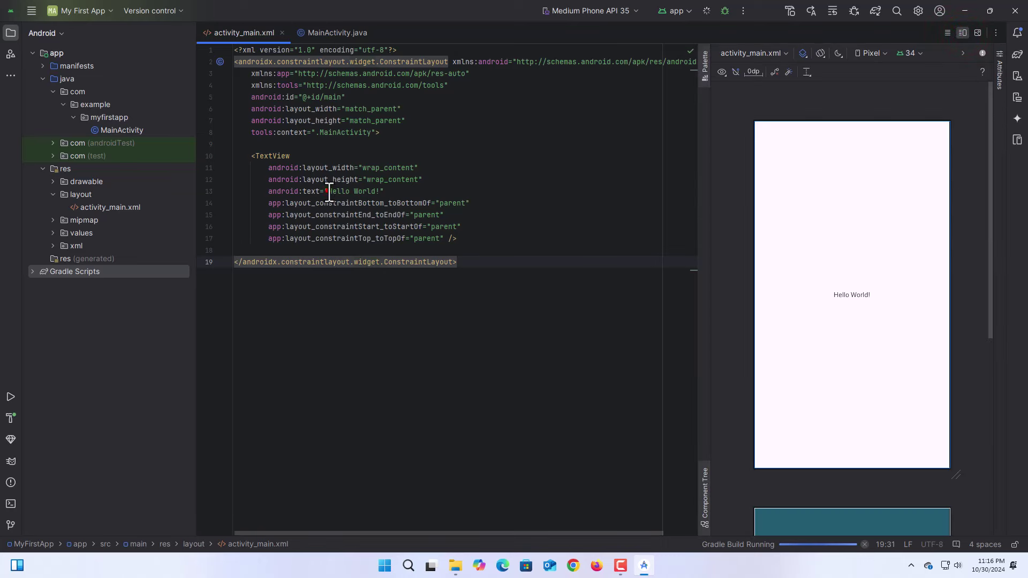
Step: Replace the TextView's android:text value in activity_main.xml with "My First App"
left_click_drag(329, 193, 381, 192)
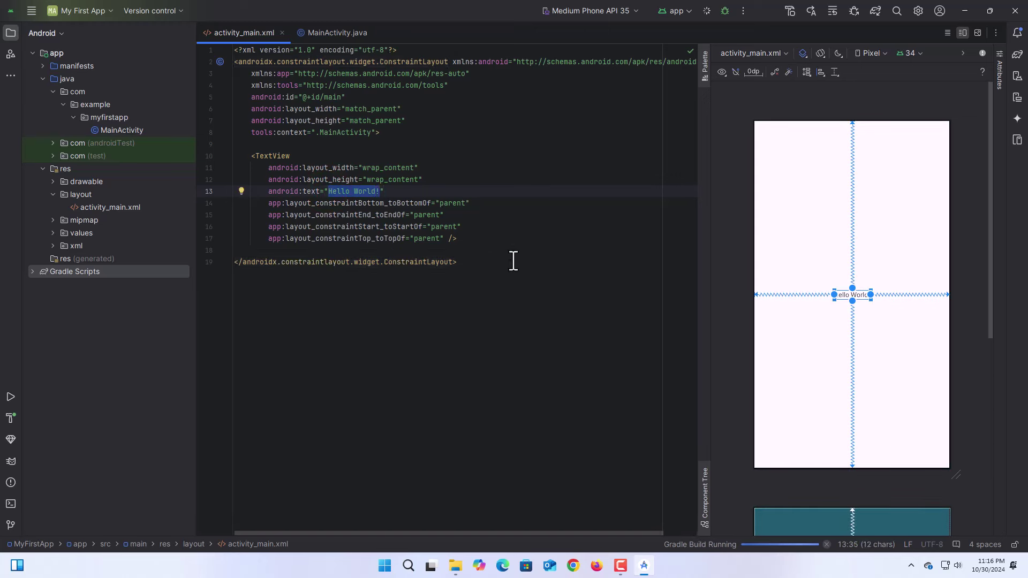
type("My")
type("F")
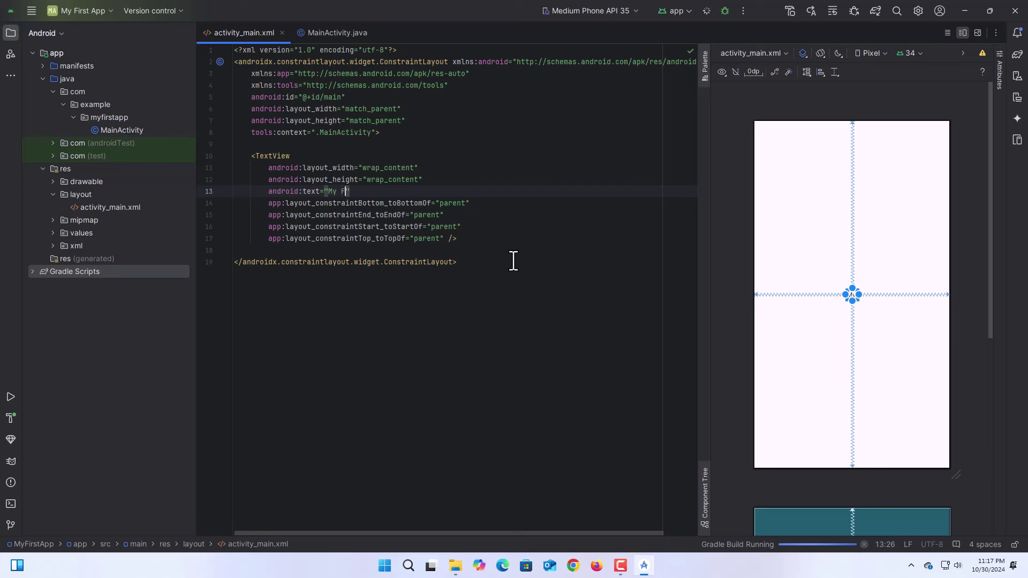
type("irst App")
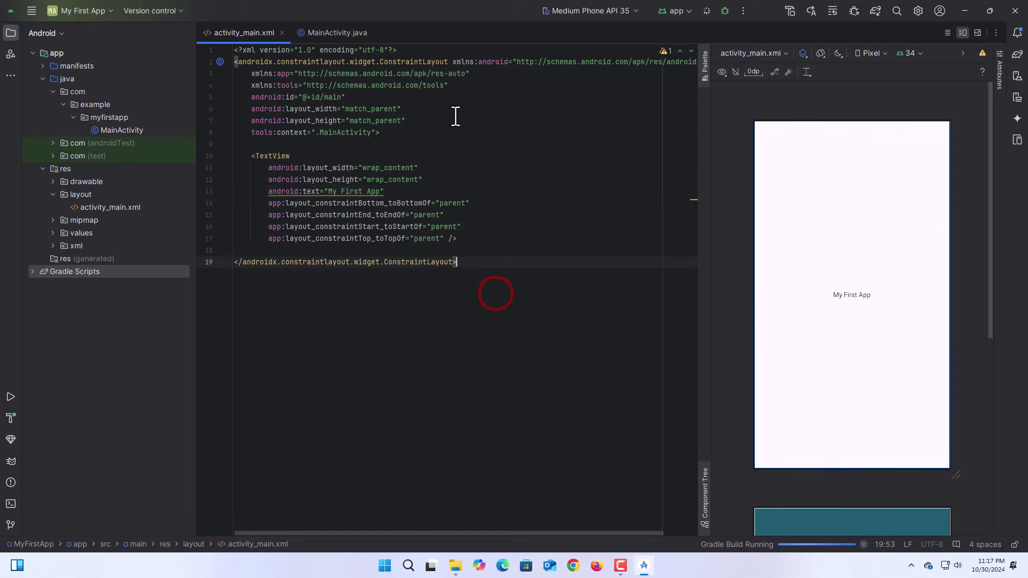
left_click(520, 113)
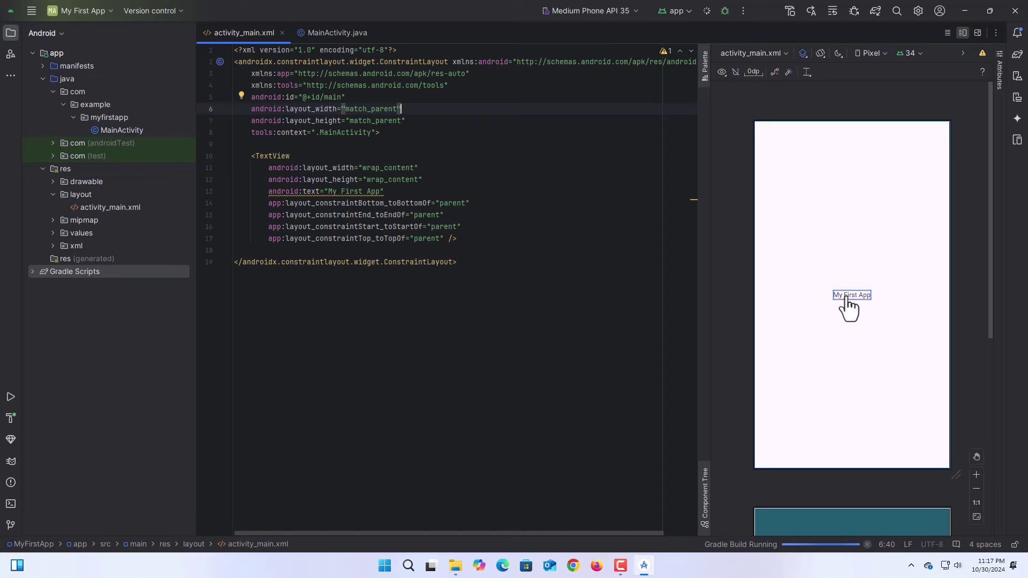
Step: Examine the layout on the phone, foldable, tablet and desktop reference devices in Layout Validation
left_click(1018, 140)
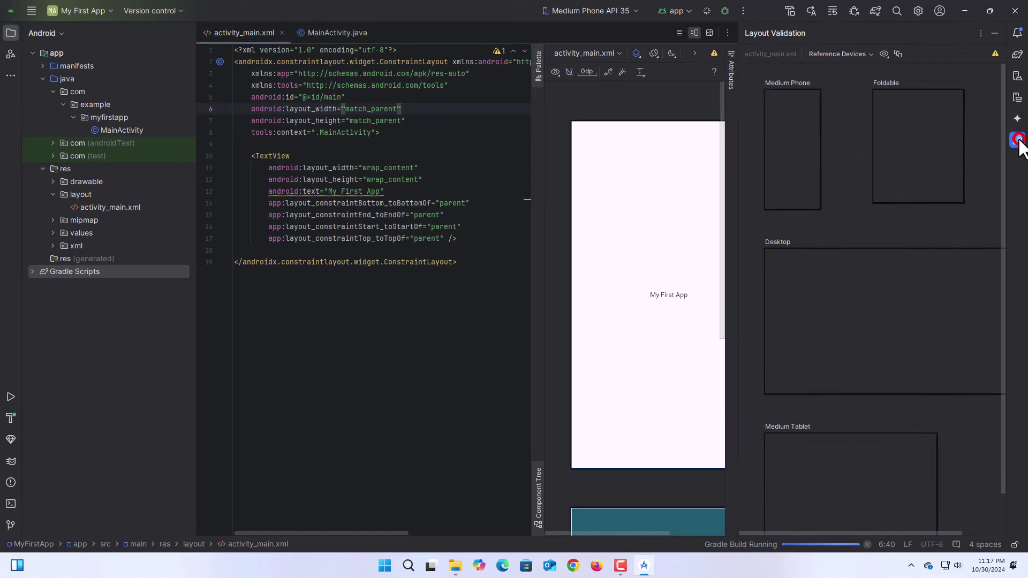
left_click(1018, 141)
left_click(1017, 140)
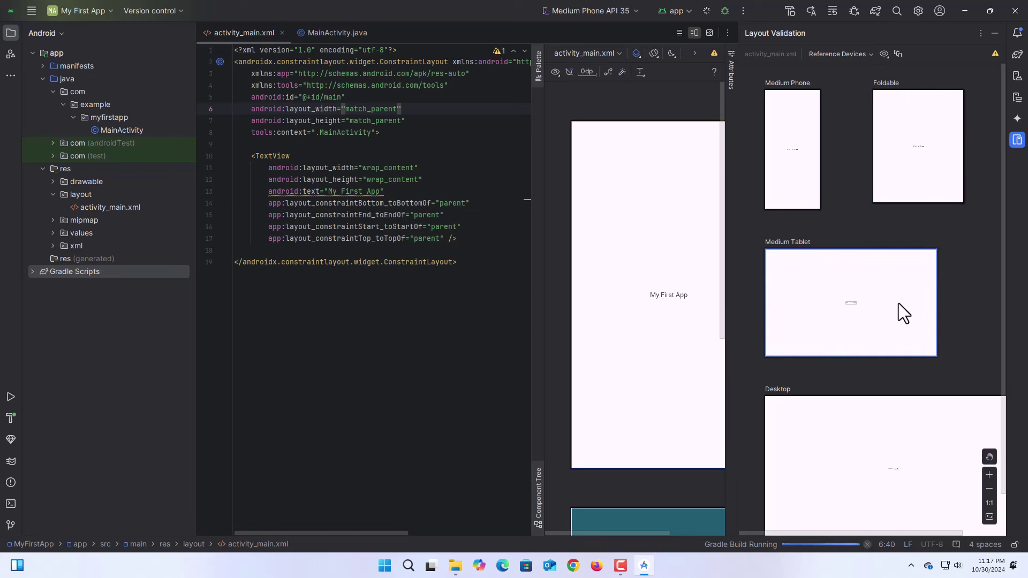
scroll(873, 480, "down", 2)
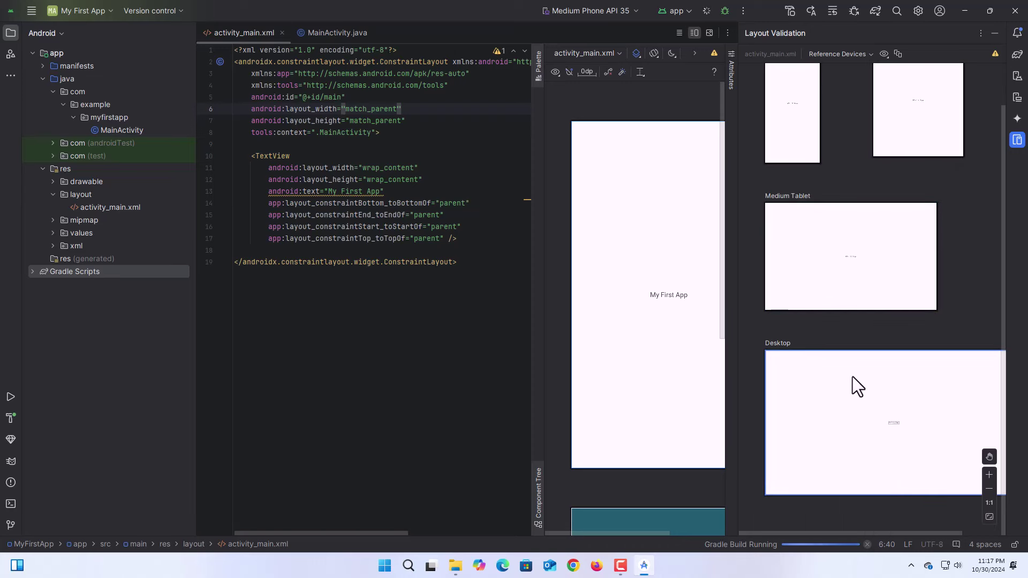
scroll(852, 370, "up", 2)
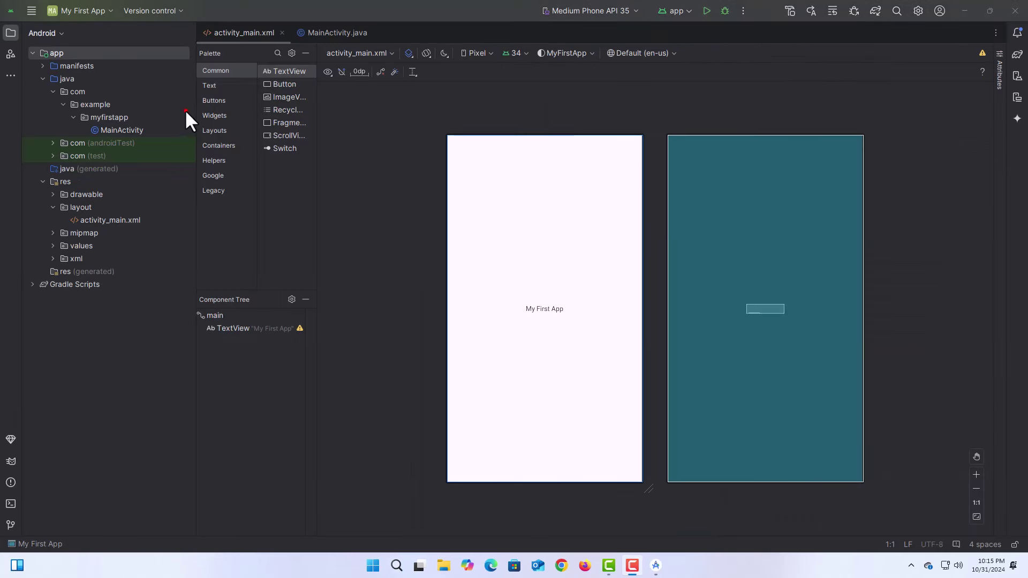
Step: Run the app on Medium Phone API 35 and install Intel HAXM with the recommended 2.0 GB RAM allocation
left_click(184, 109)
left_click(704, 11)
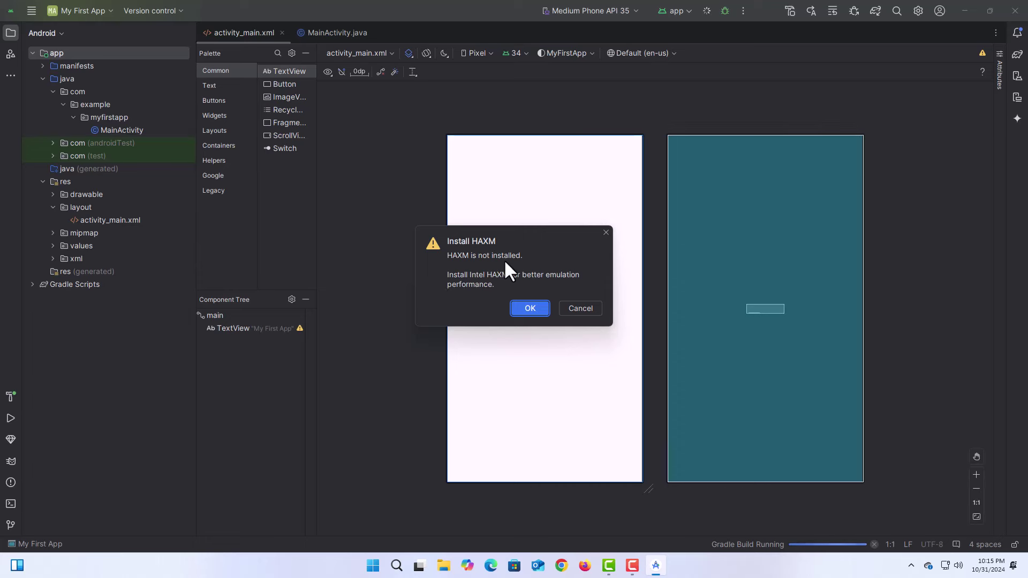
left_click(529, 307)
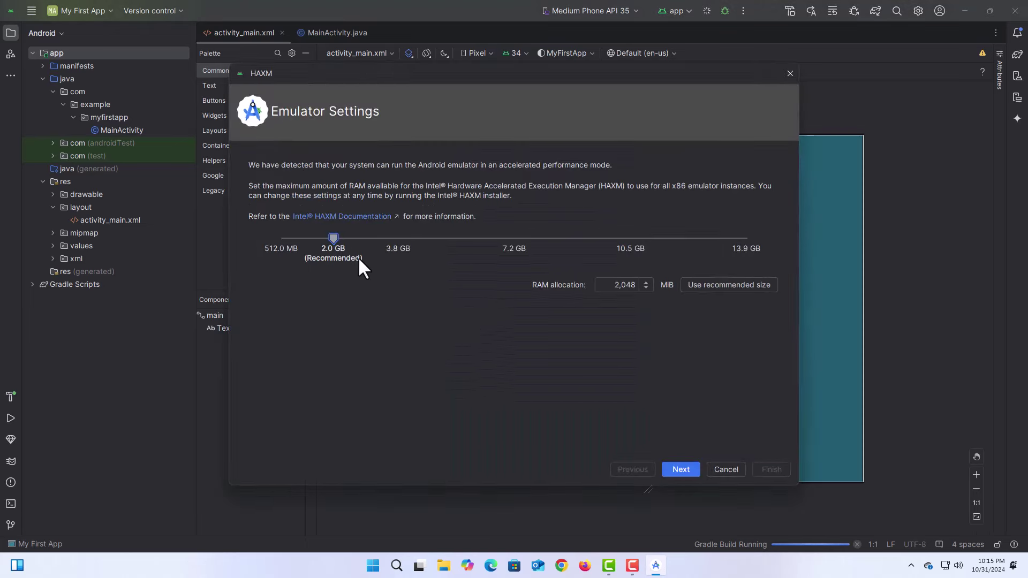
left_click(680, 468)
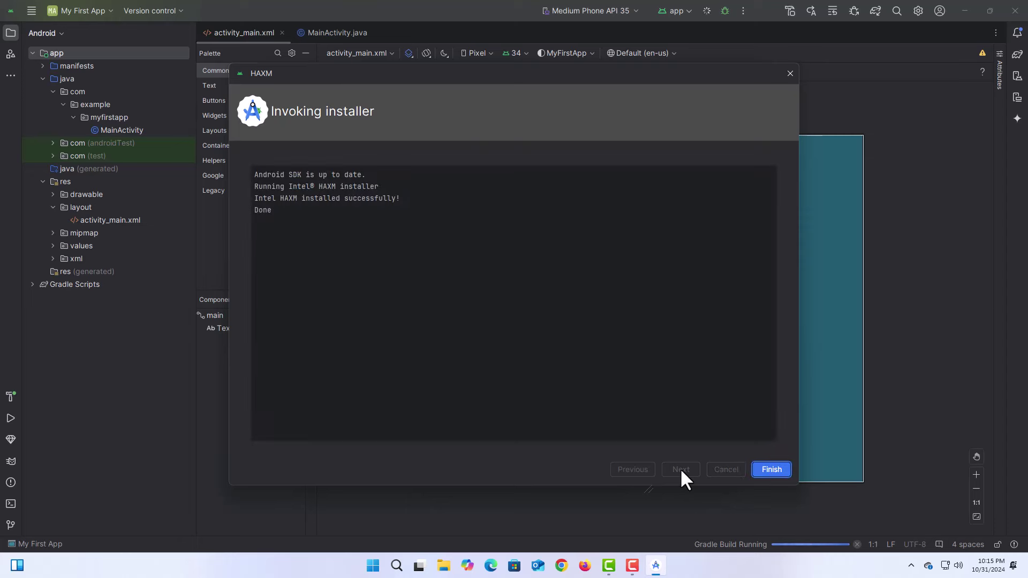
left_click_drag(256, 199, 404, 206)
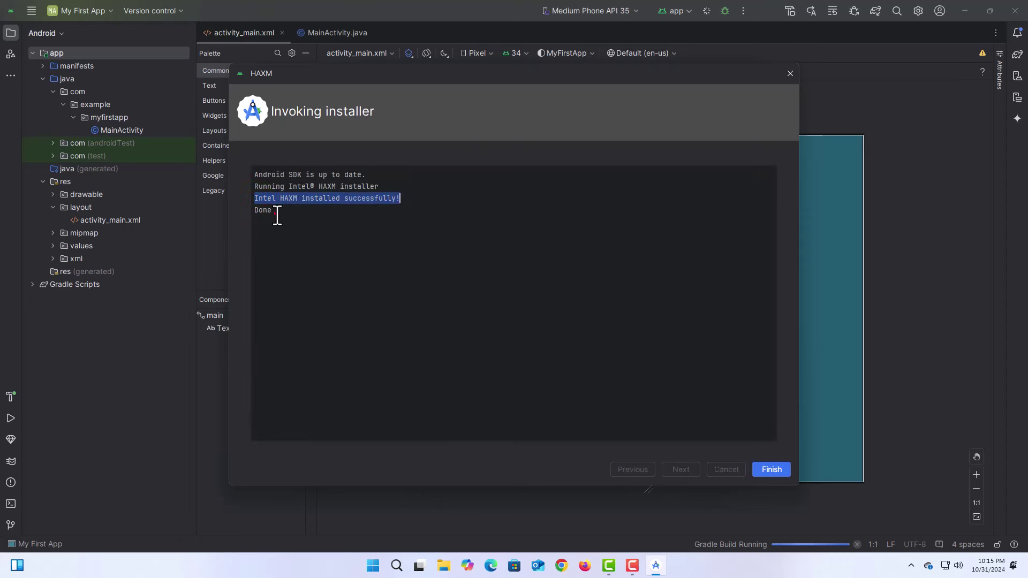
left_click_drag(275, 214, 255, 210)
left_click(772, 469)
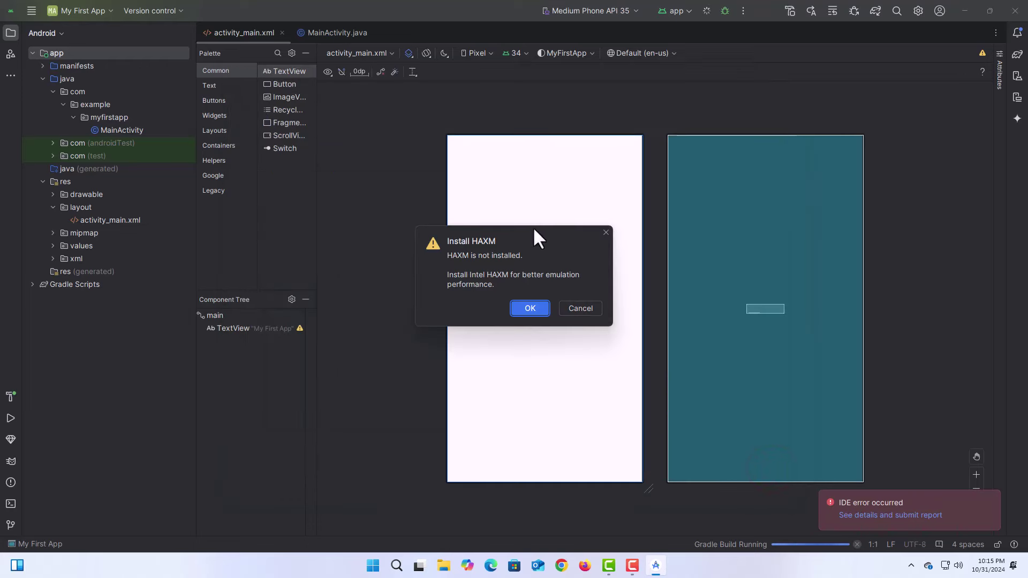
Step: Repeat the Intel HAXM installation with the 2,048 MiB RAM allocation and decline a further HAXM installation
left_click(530, 309)
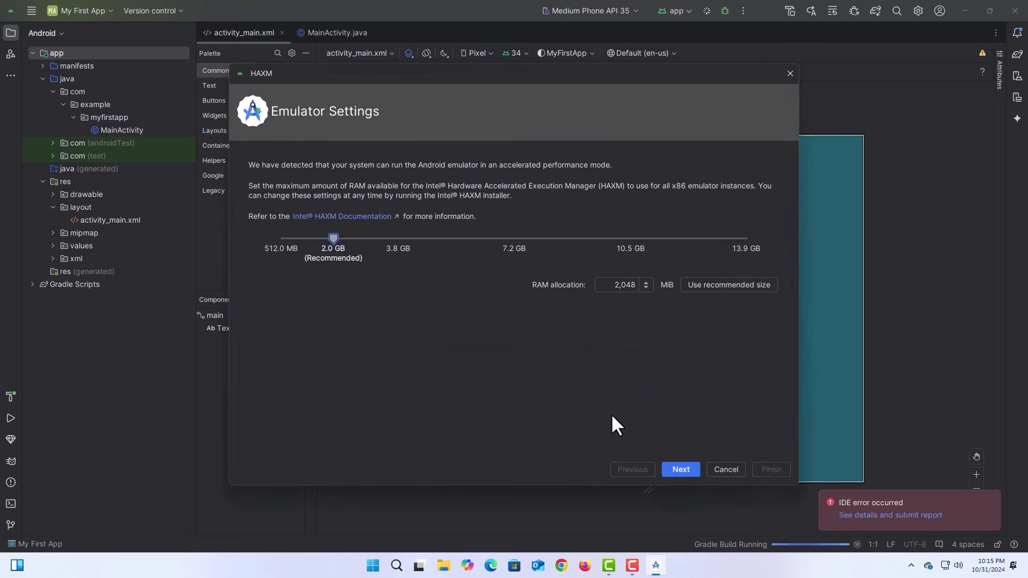
left_click(681, 469)
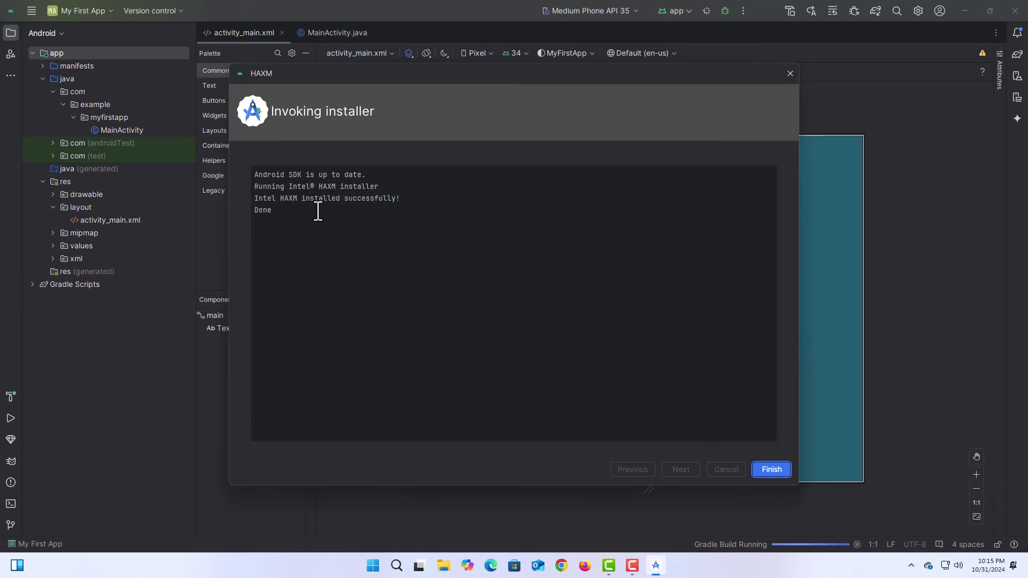
left_click(271, 214)
left_click_drag(257, 203, 255, 199)
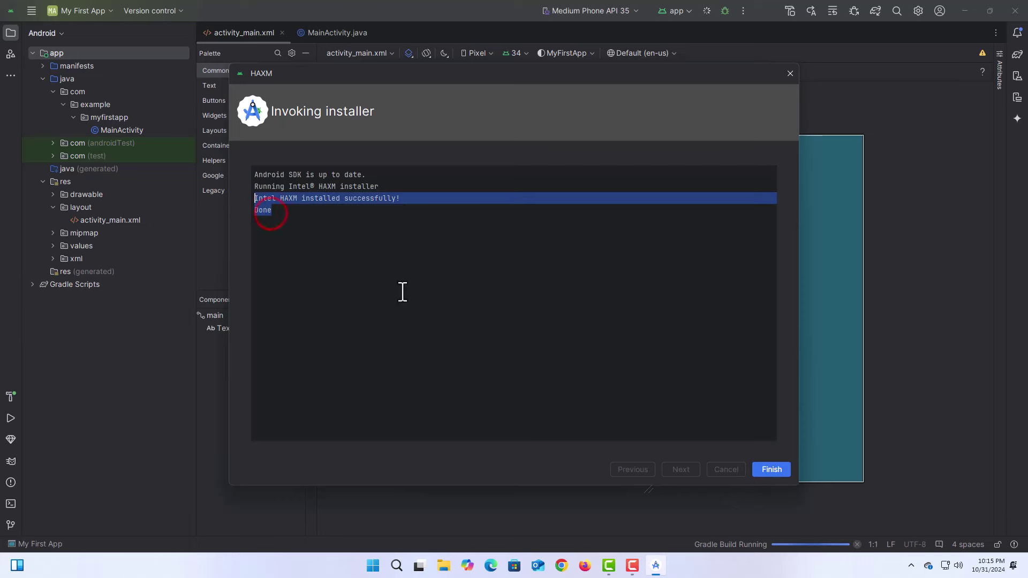
left_click(771, 470)
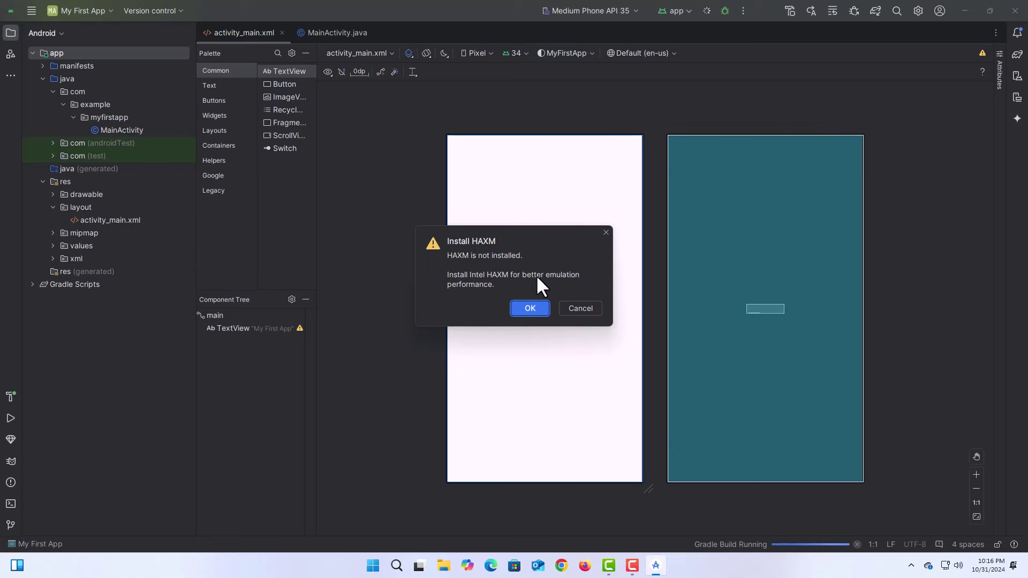
left_click(580, 308)
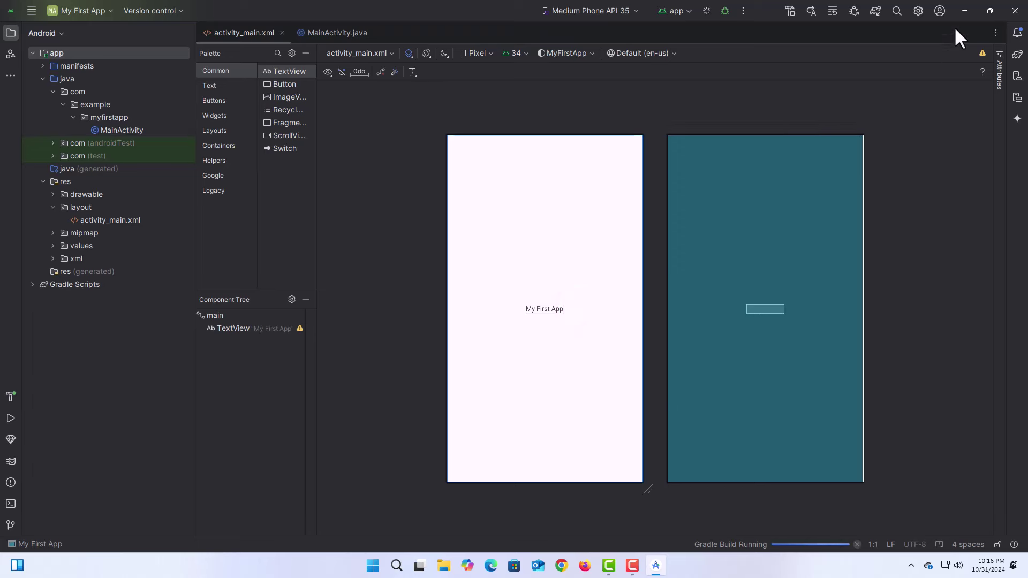
Step: Exit Android Studio, agreeing to stop the background tasks and close the project while Gradle is running
left_click(1016, 10)
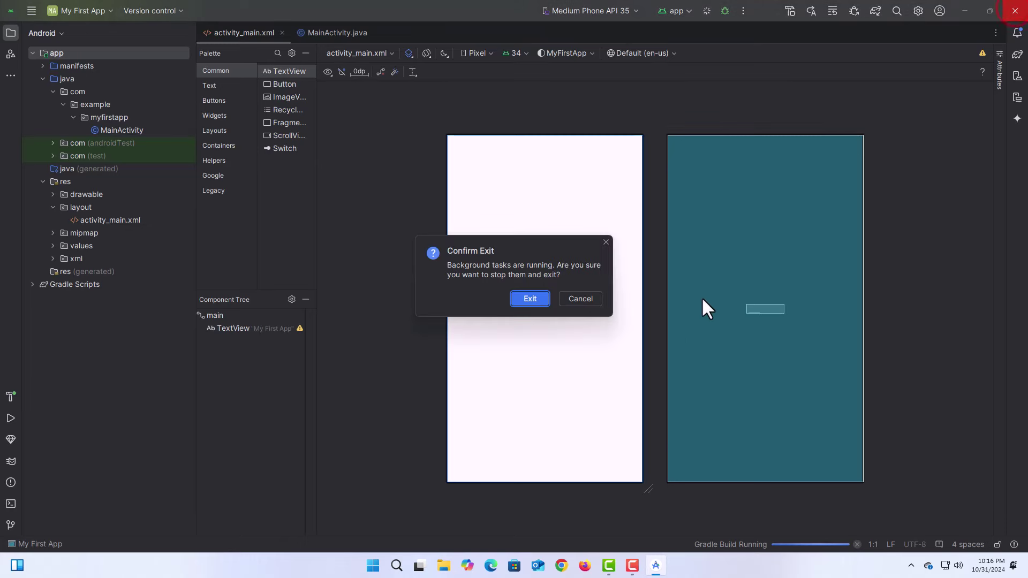
left_click(532, 300)
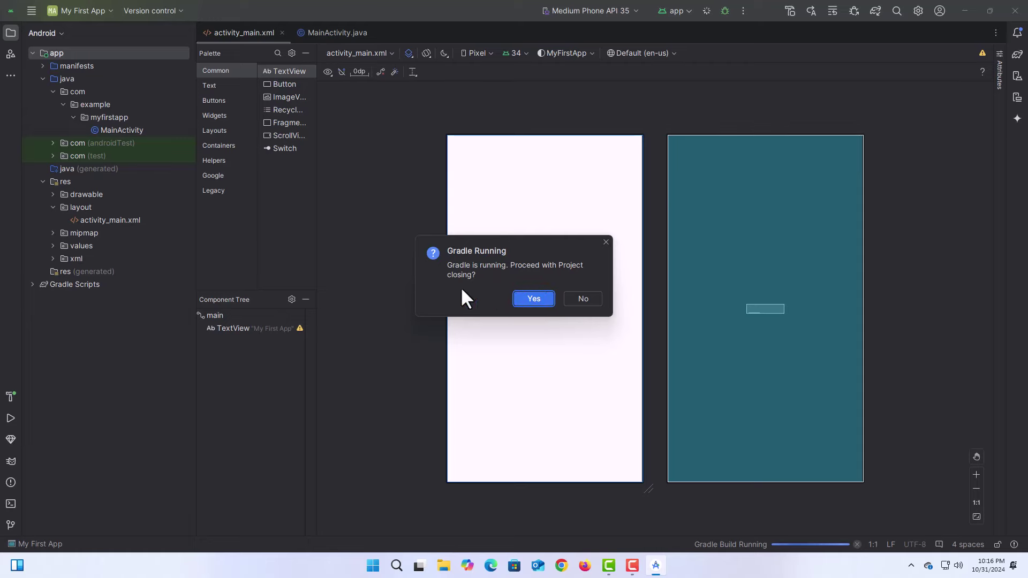
left_click(534, 299)
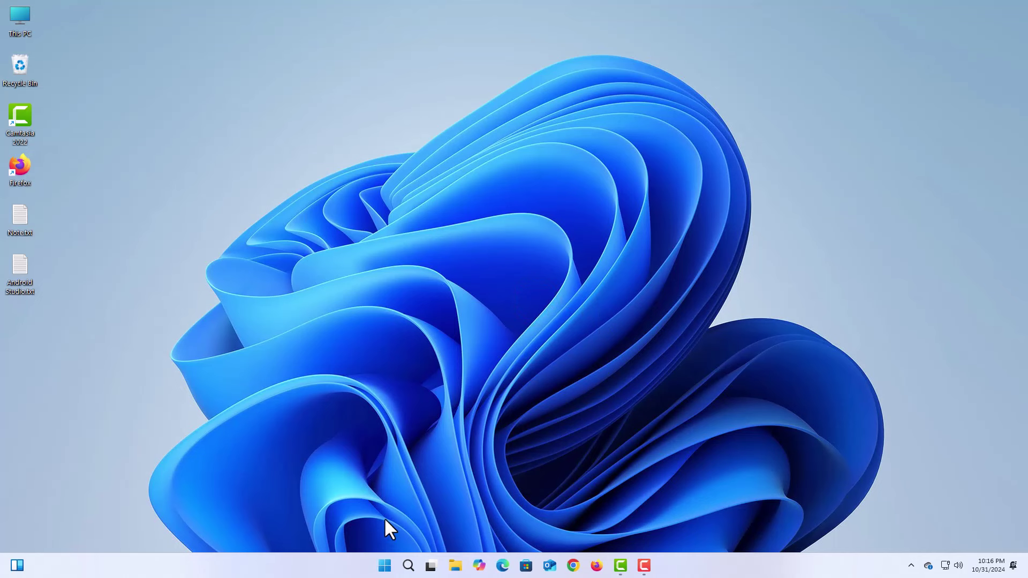
Step: Search Windows for Control Panel and open its Programs and Features page in the Programs category
left_click(409, 563)
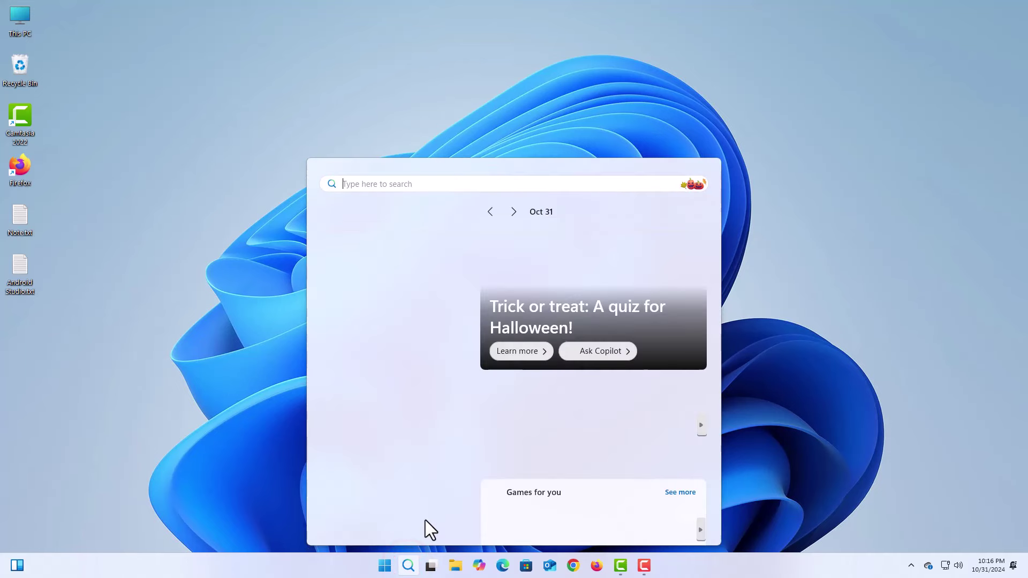
type("cont")
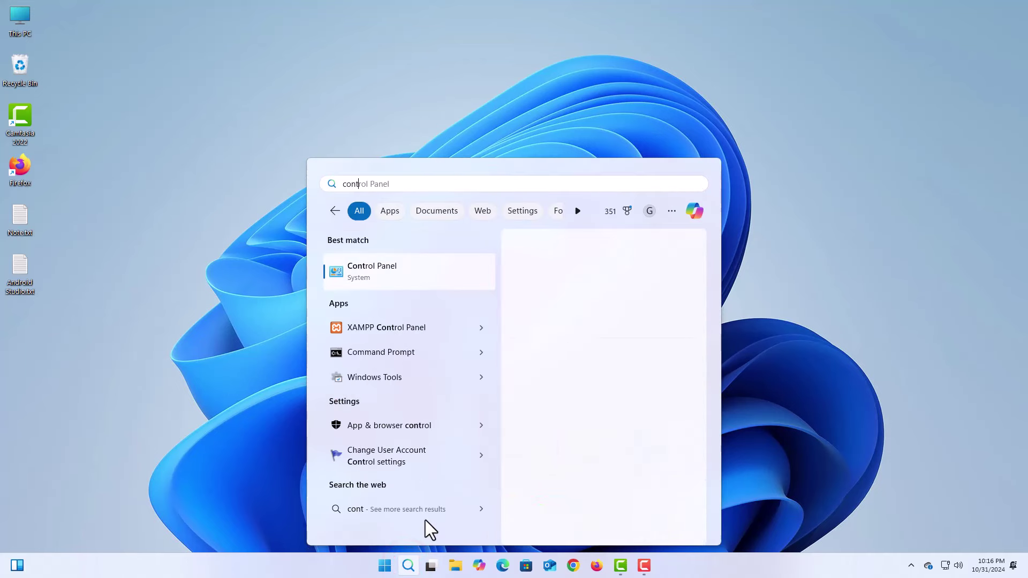
left_click(385, 266)
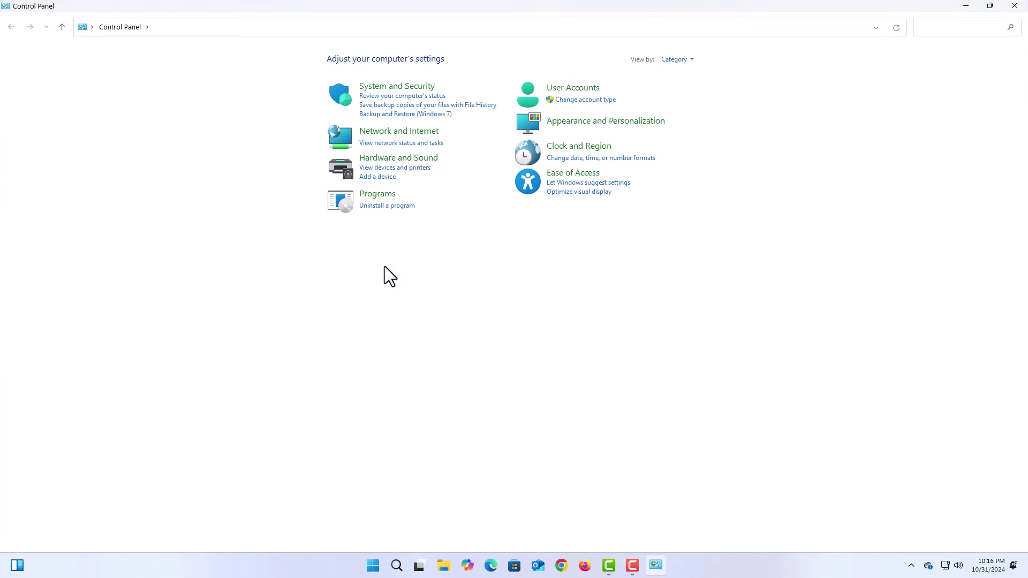
left_click(371, 196)
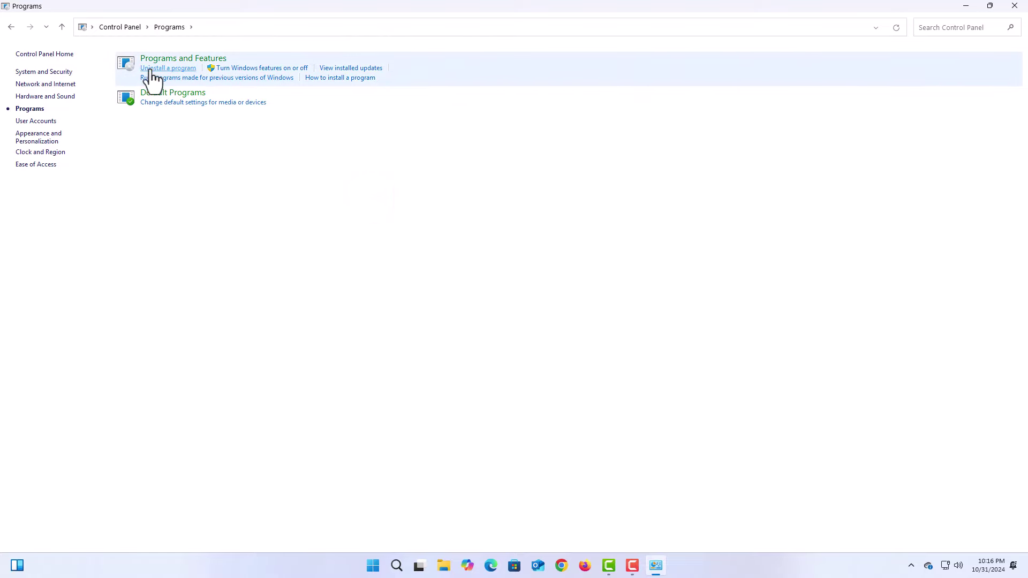
left_click(176, 59)
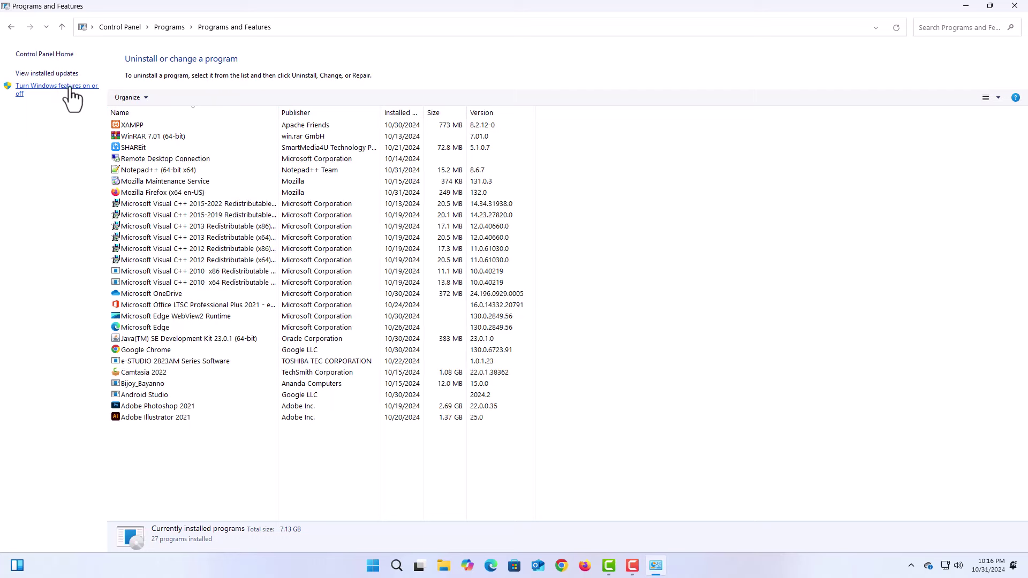
Step: Enable the Hyper-V Windows feature, including Hyper-V Management Tools and Hyper-V Platform, and apply the change
left_click(70, 88)
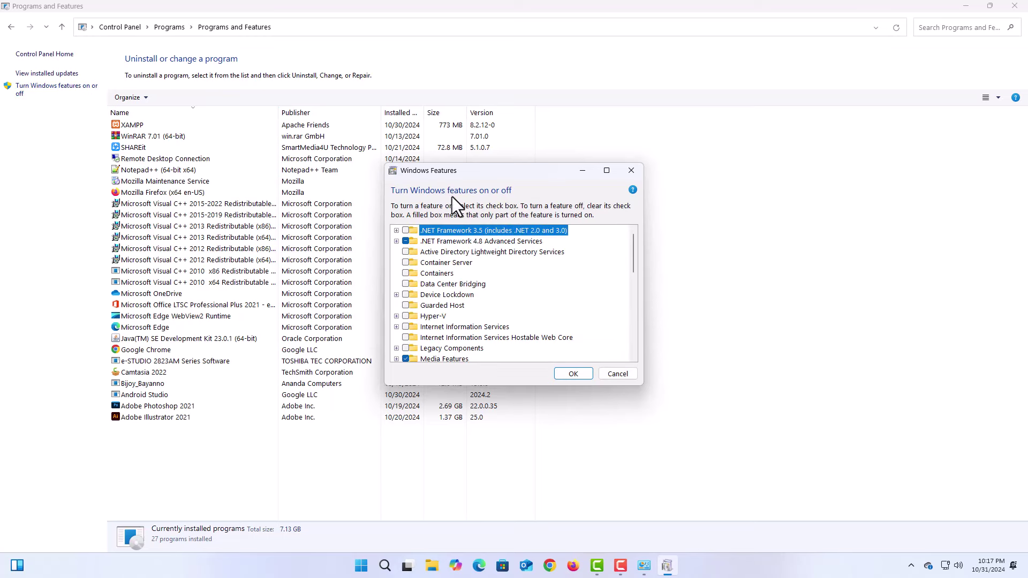
scroll(448, 245, "down", 1)
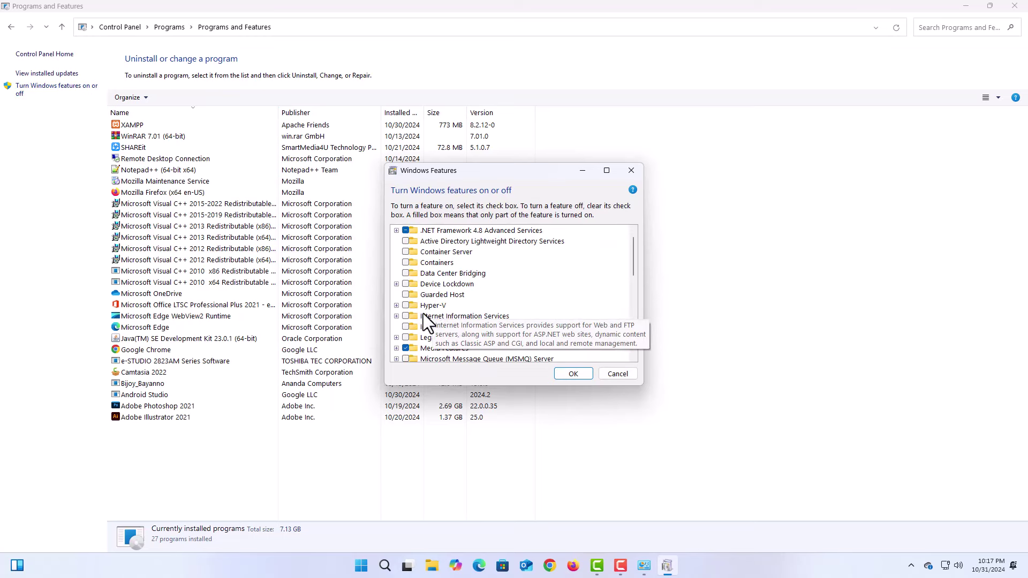
left_click(396, 305)
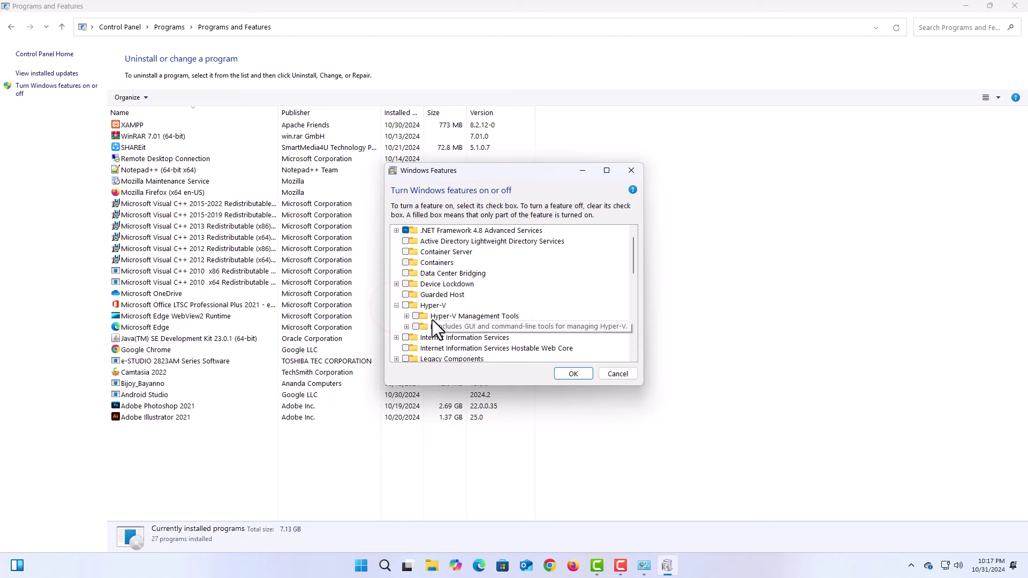
left_click(407, 306)
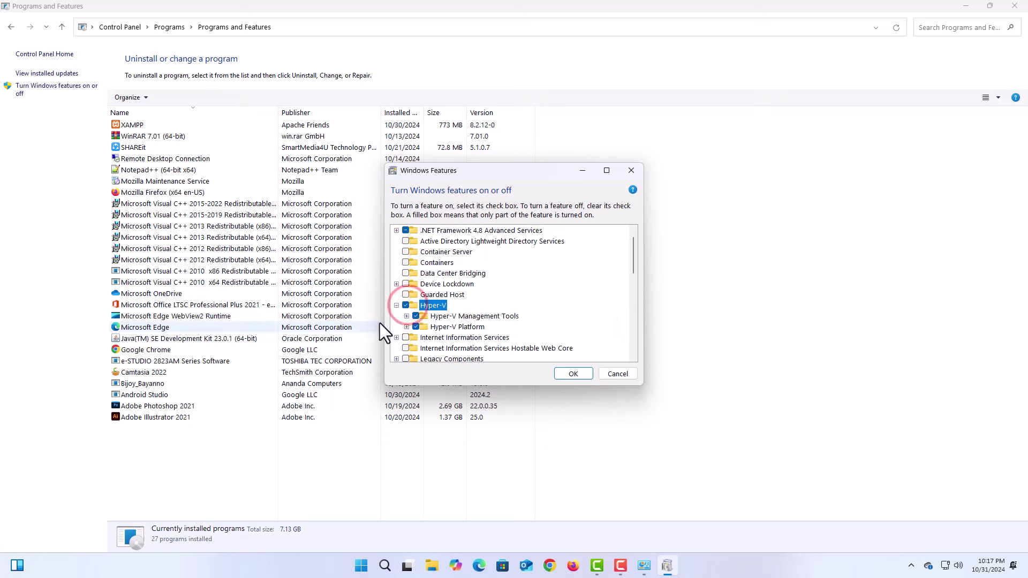
left_click(397, 305)
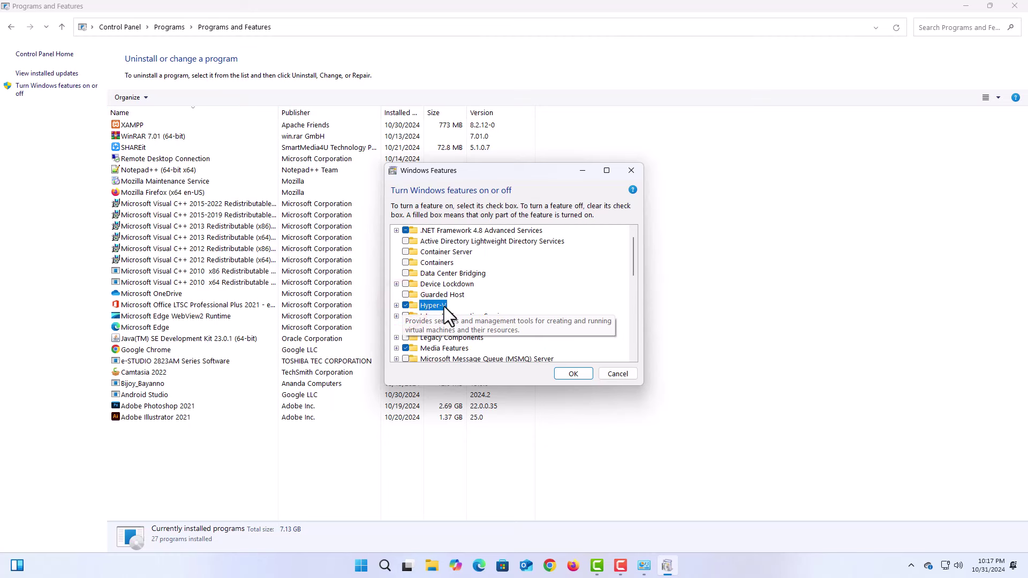
left_click(574, 374)
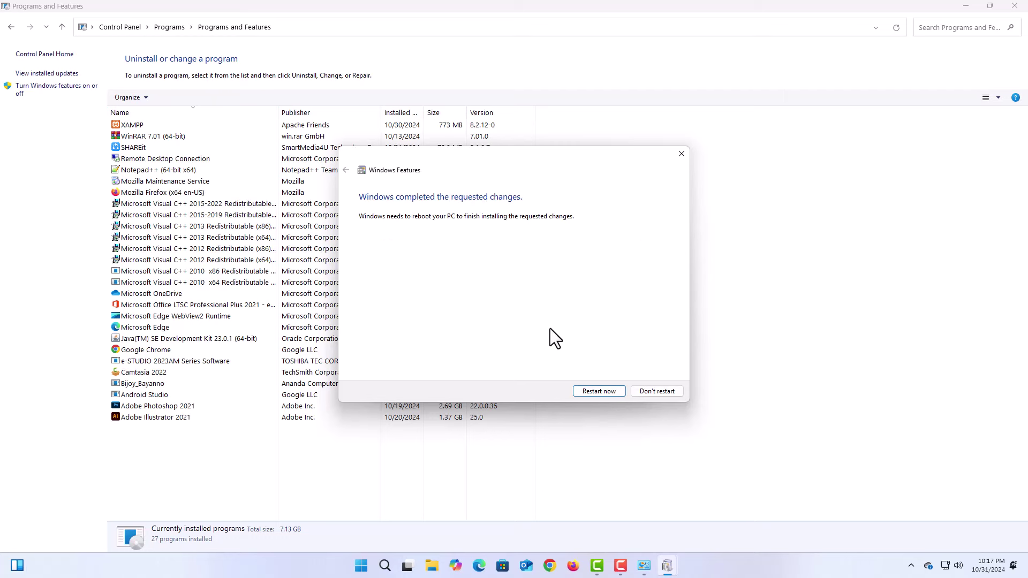
Step: Switch to Android Studio, run the app on Medium Phone API 35, and allow netsimd.exe network access through Windows Firewall
left_click(355, 216)
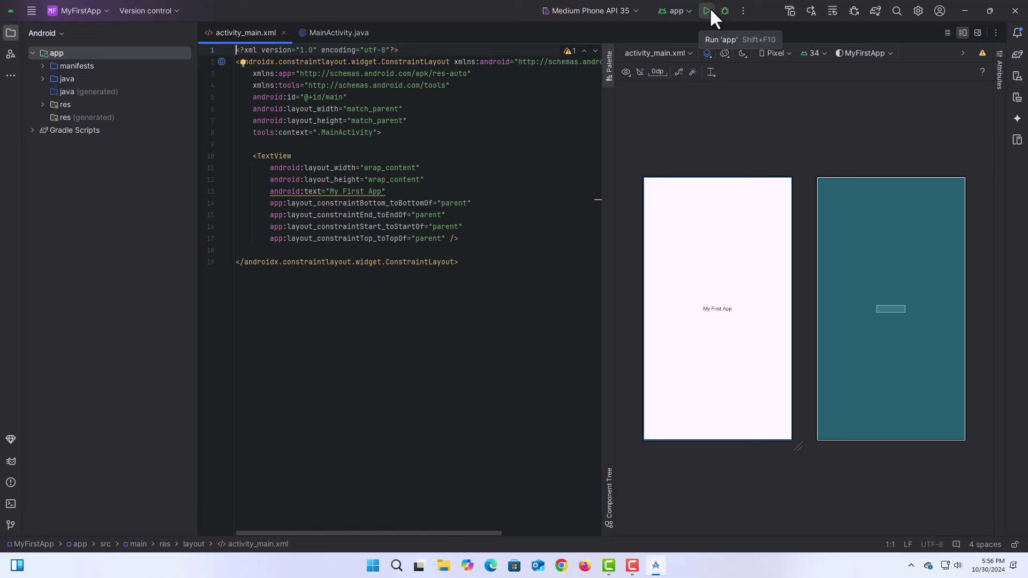
left_click(706, 9)
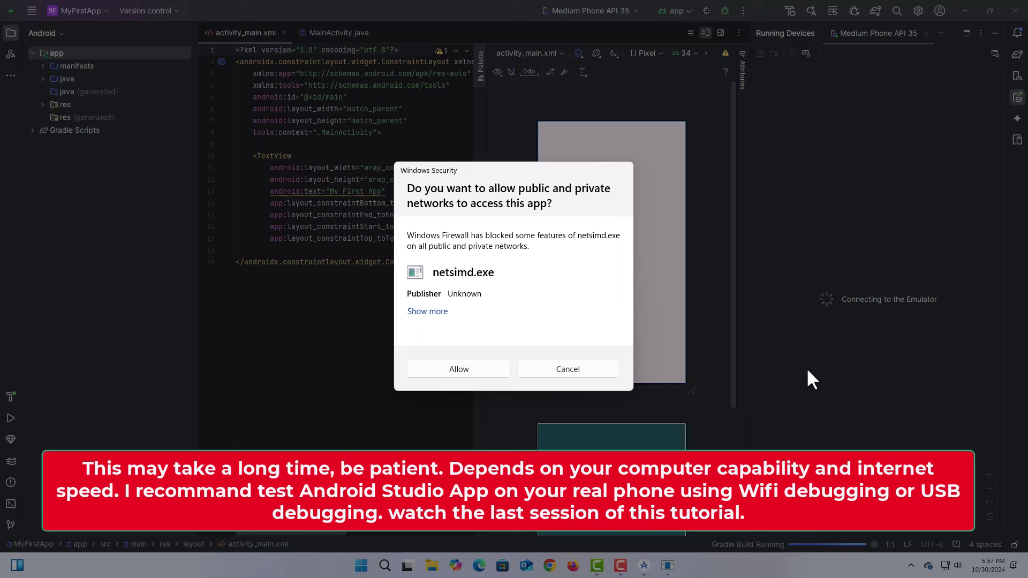
left_click(465, 374)
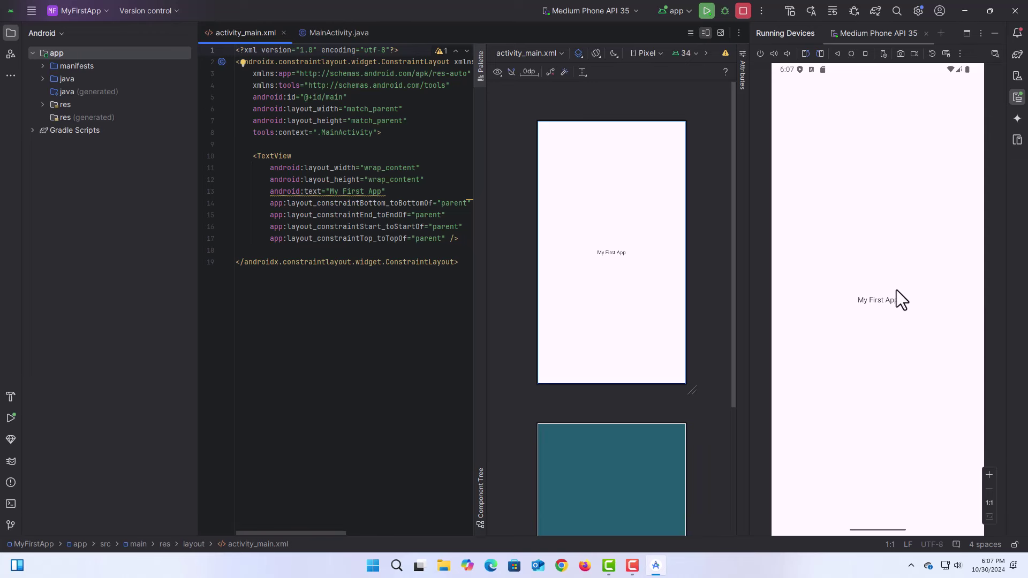
Step: Send the app to the emulator's home screen, relaunch My First App there, and hide the running devices view
left_click(888, 523)
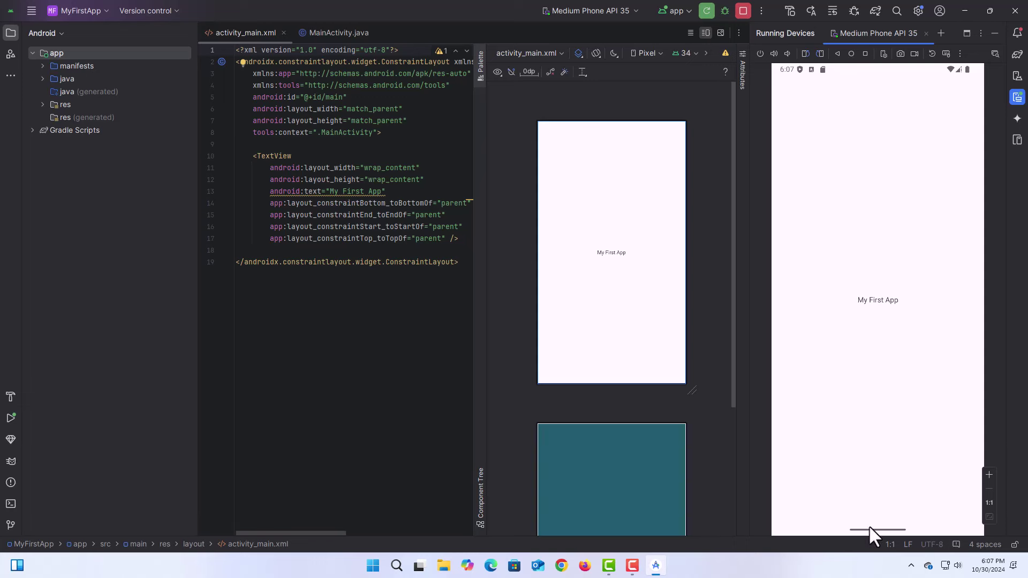
left_click_drag(869, 528, 883, 264)
left_click(936, 529)
left_click(869, 528)
left_click(821, 531)
left_click(870, 529)
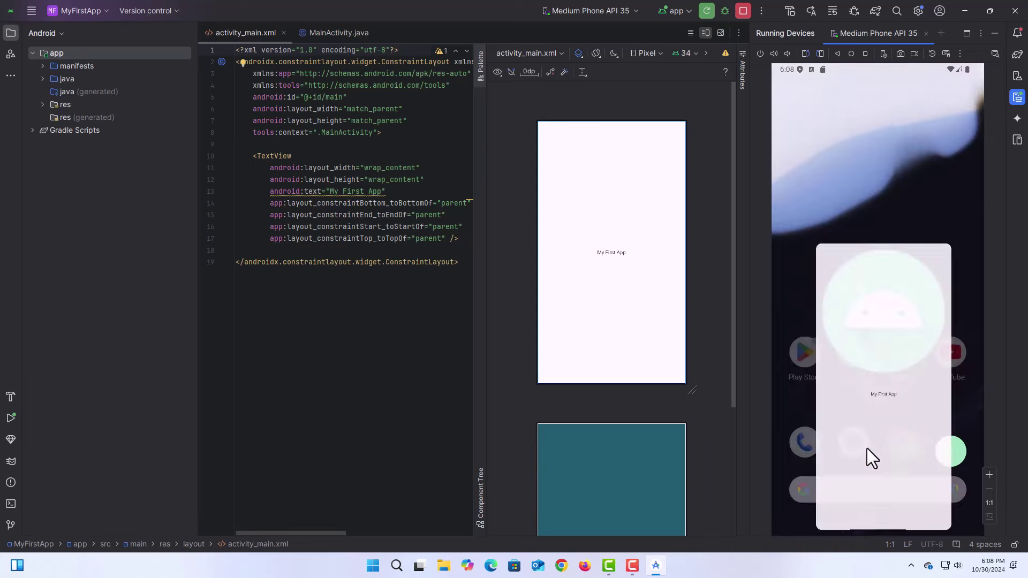
left_click(951, 452)
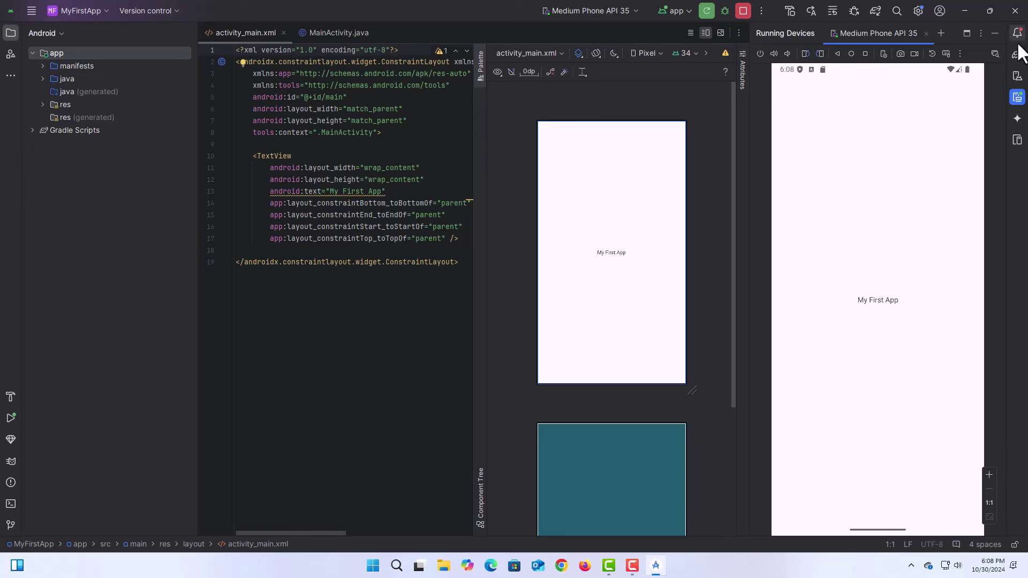
left_click(1016, 98)
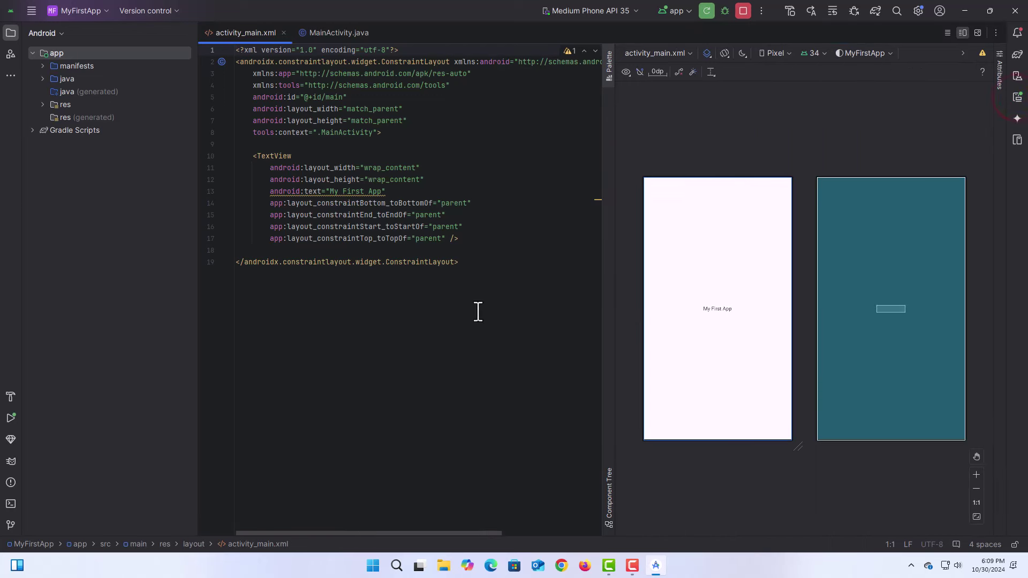
Step: Bring up the mirrored Android phone window and open the phone's Settings from its notification shade
left_click(632, 566)
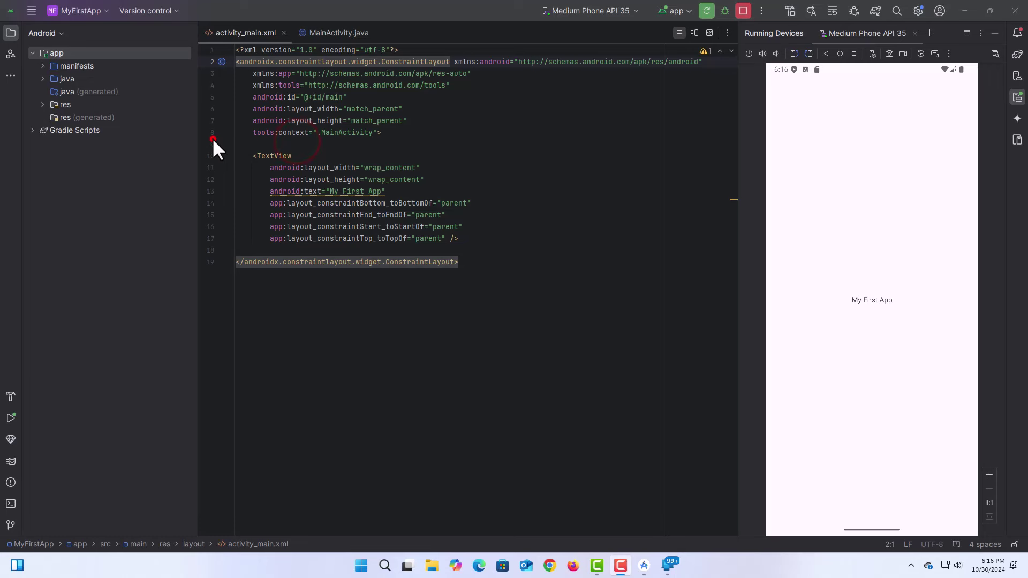
left_click(213, 138)
mouse_move(668, 565)
left_click(719, 523)
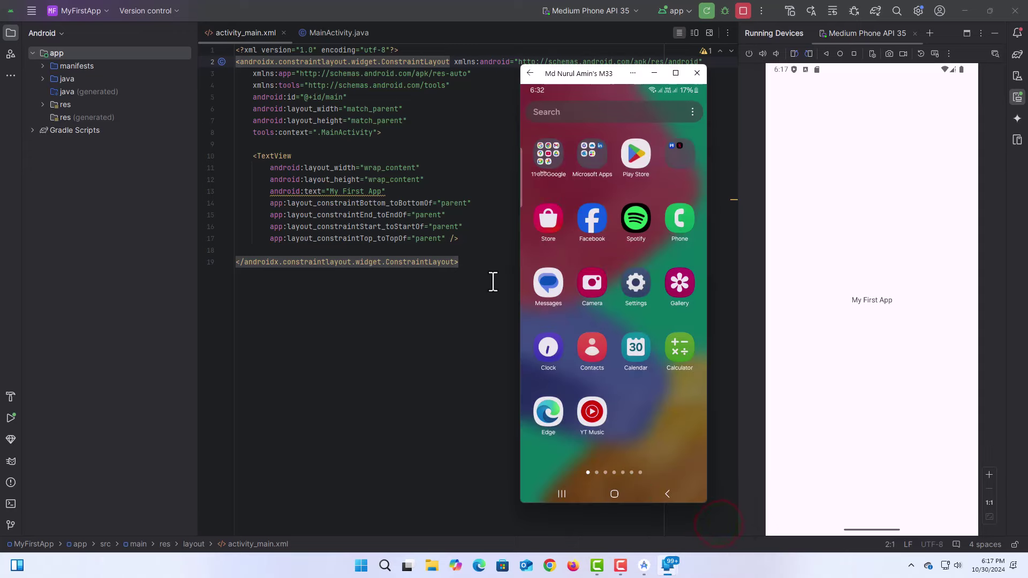
left_click_drag(594, 86, 626, 383)
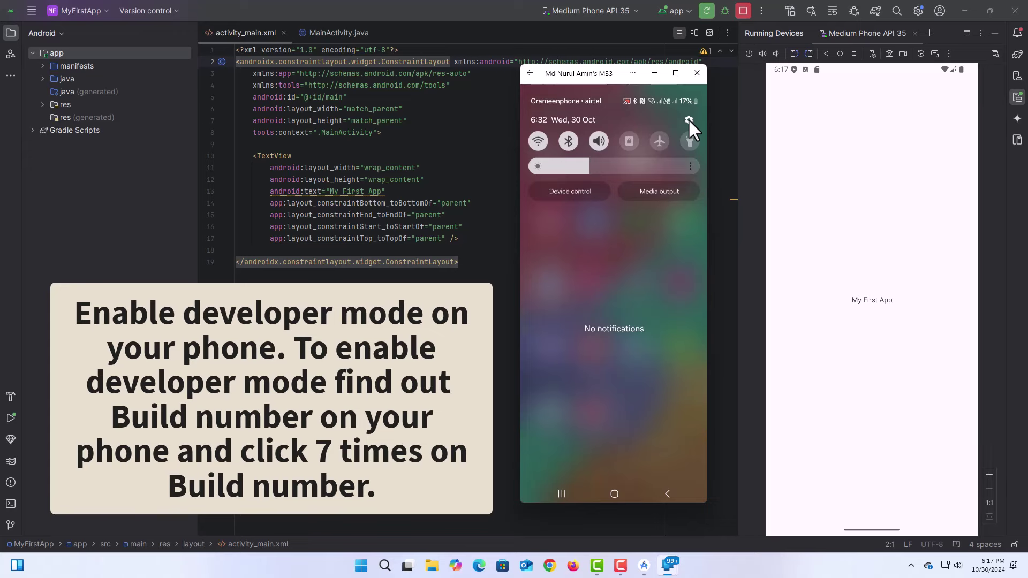
left_click(688, 119)
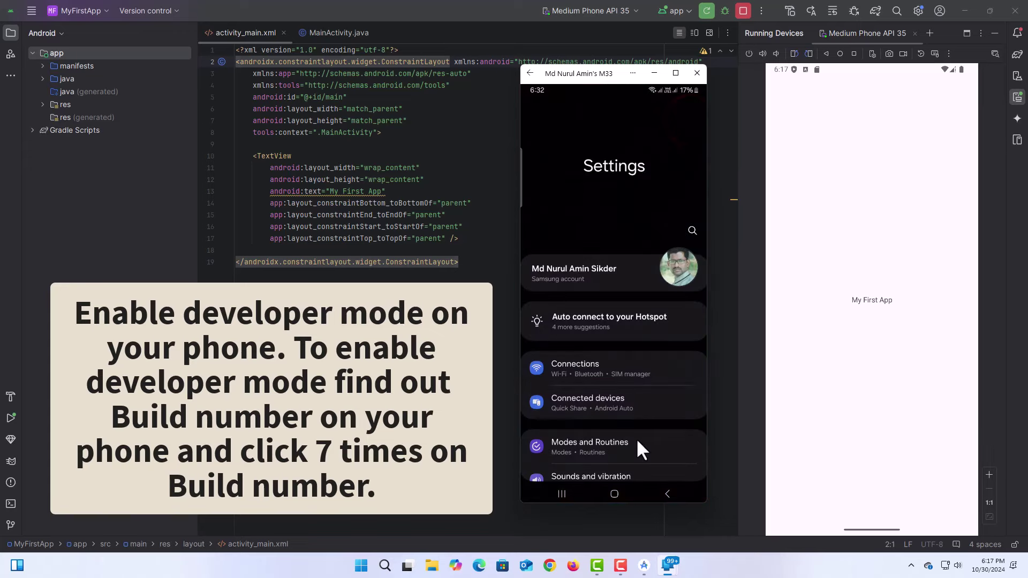
Step: Open the Software information page under About phone in the phone's Settings
left_click_drag(637, 438, 636, 213)
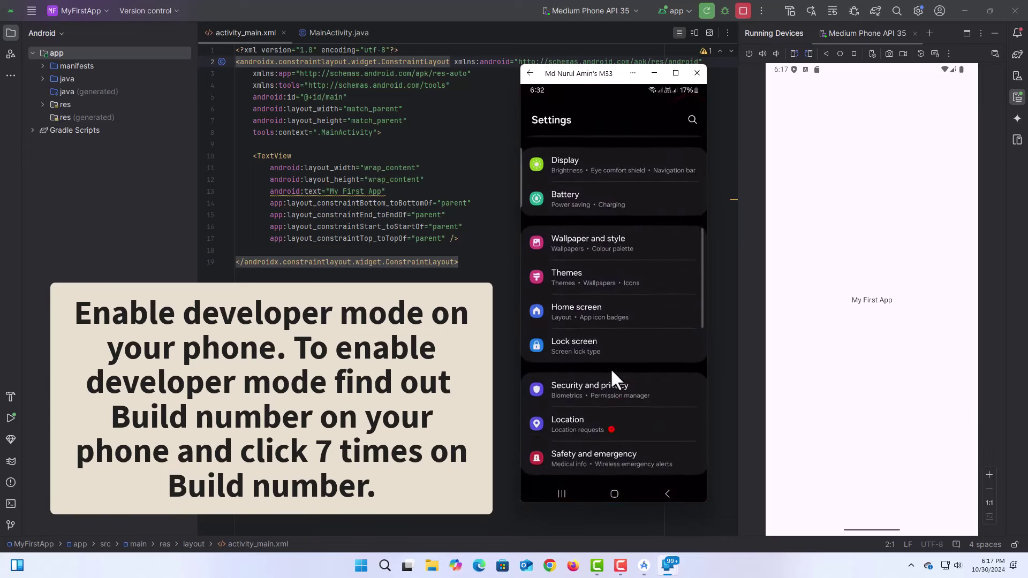
scroll(612, 377, "down", 10)
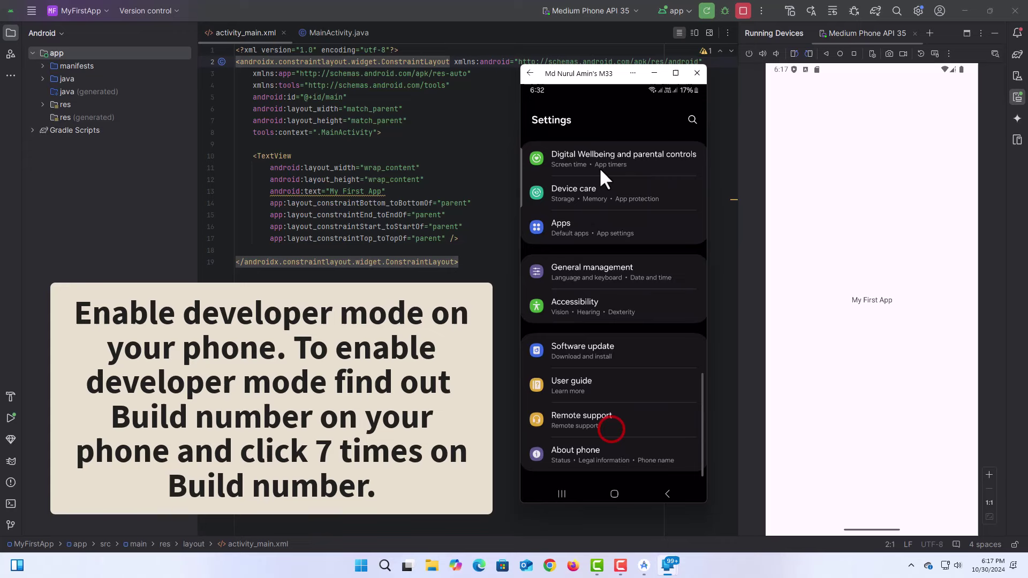
left_click(572, 452)
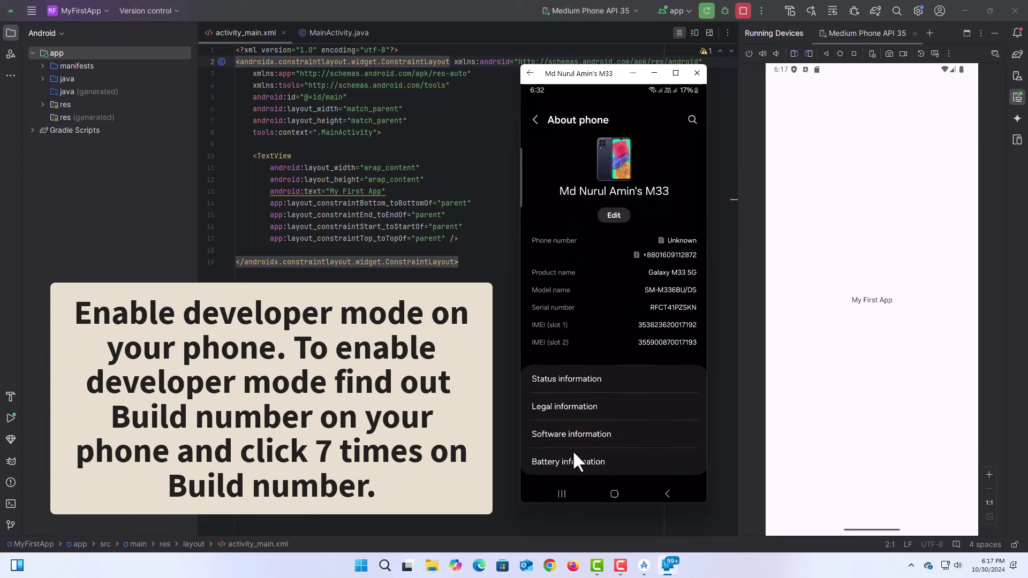
left_click(580, 432)
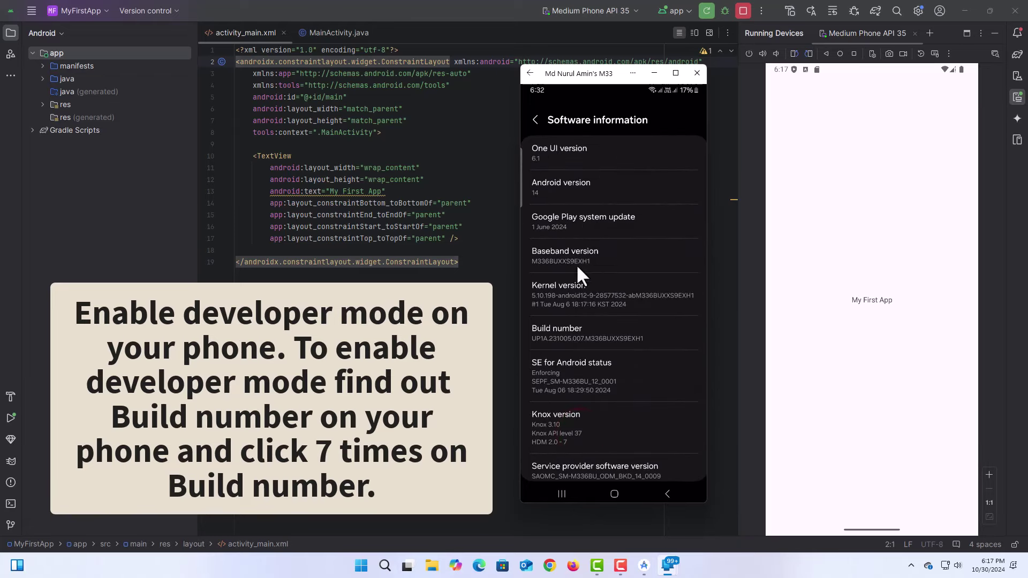
Step: Enable developer mode on the phone by tapping the Build number entry seven times
left_click(560, 334)
left_click(560, 334)
left_click(560, 333)
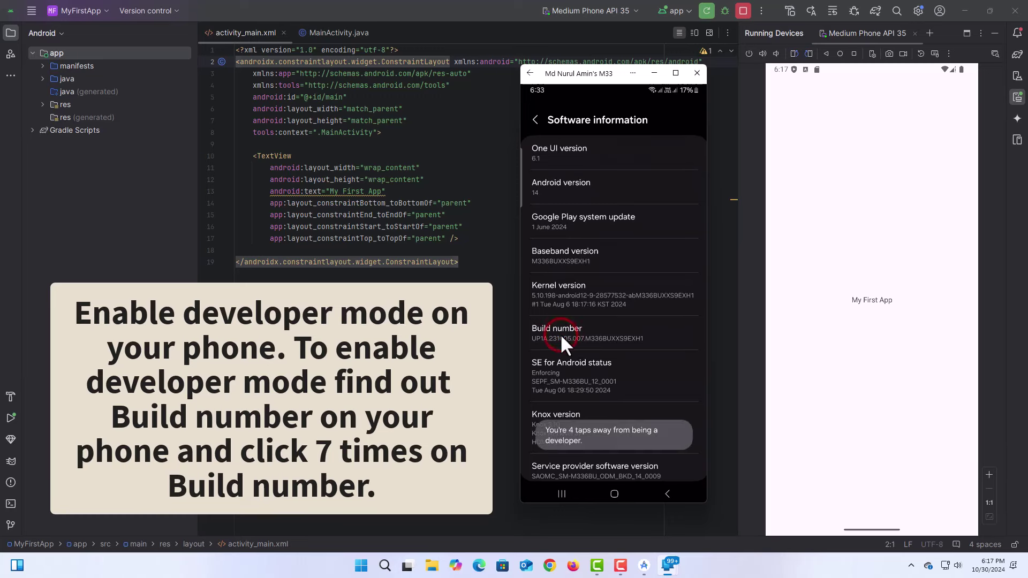
left_click(561, 334)
left_click(561, 333)
left_click(560, 333)
left_click(561, 333)
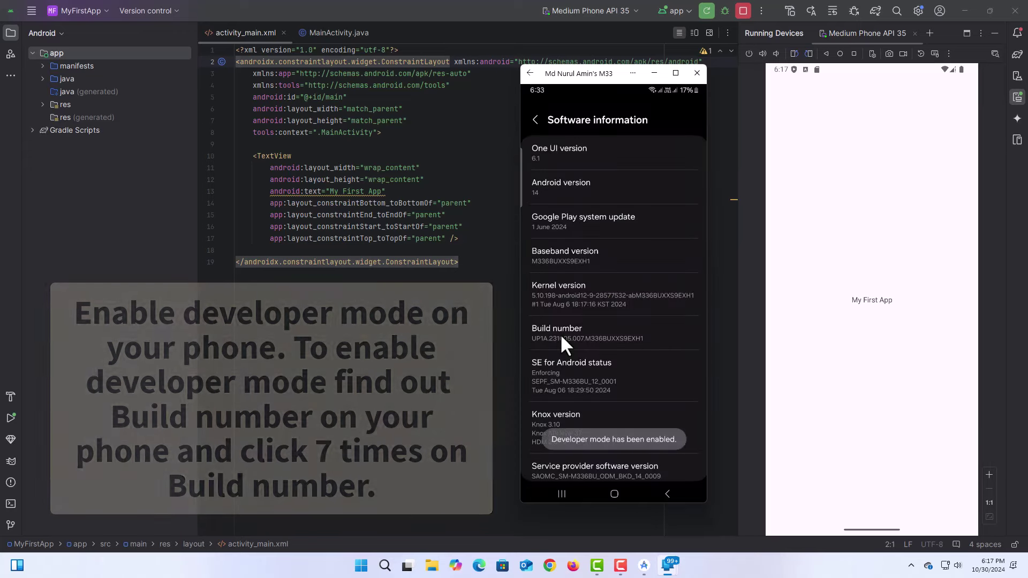
Step: Return to the phone's main Settings list and open Developer options
mouse_move(615, 367)
left_mouse_down()
mouse_move(622, 202)
mouse_move(600, 472)
left_mouse_up()
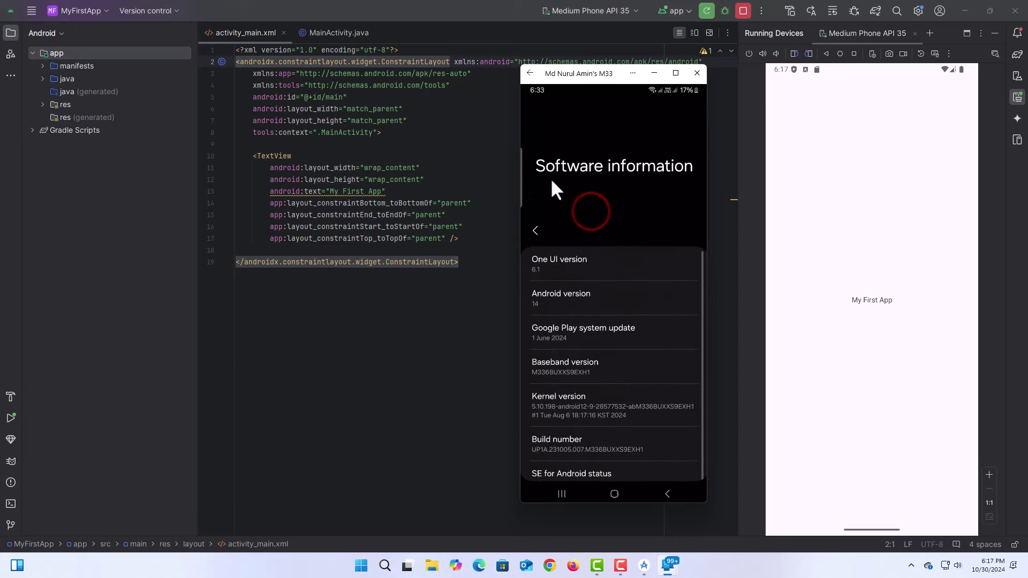
left_click(535, 231)
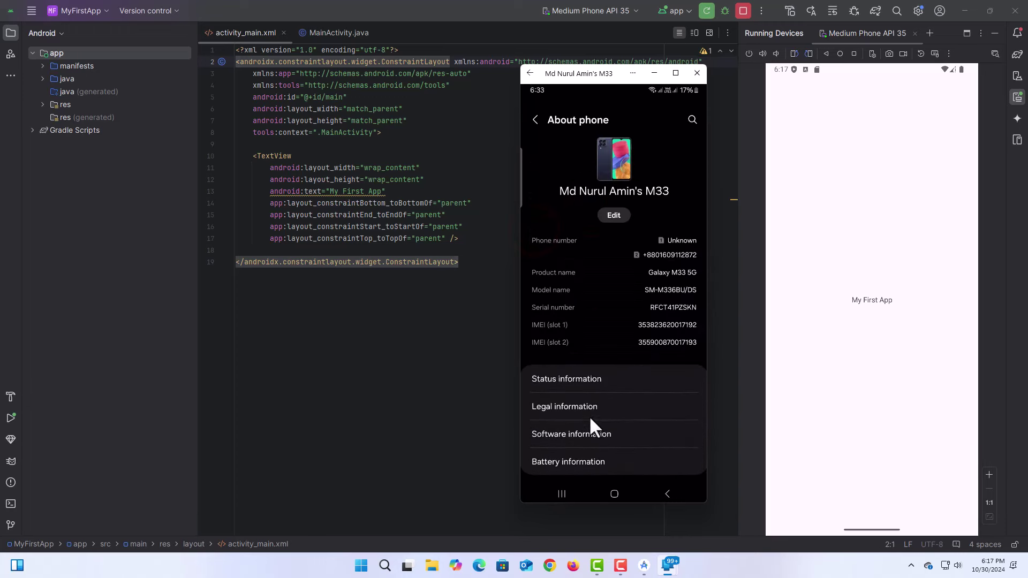
left_click(536, 120)
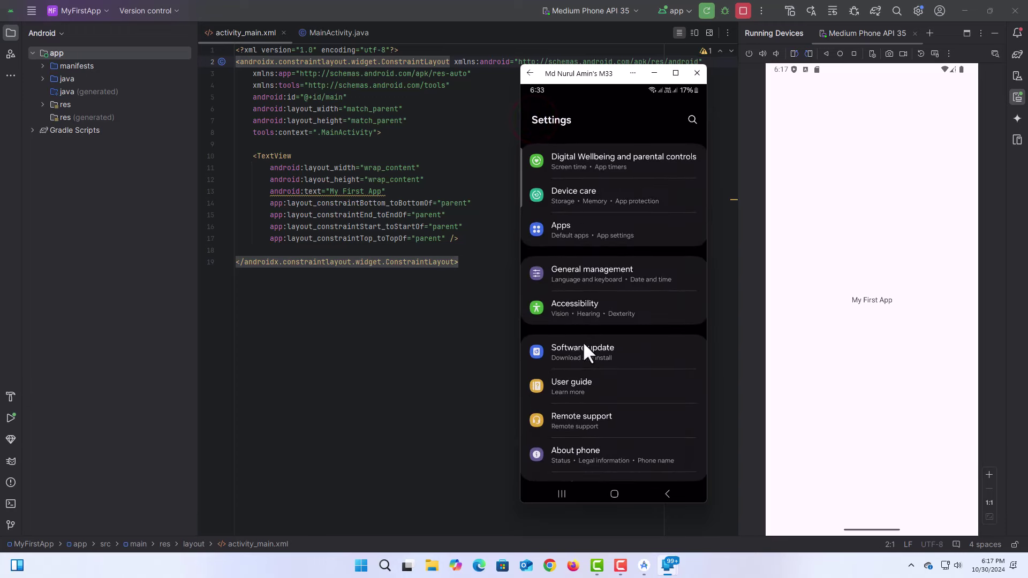
scroll(599, 385, "down", 1)
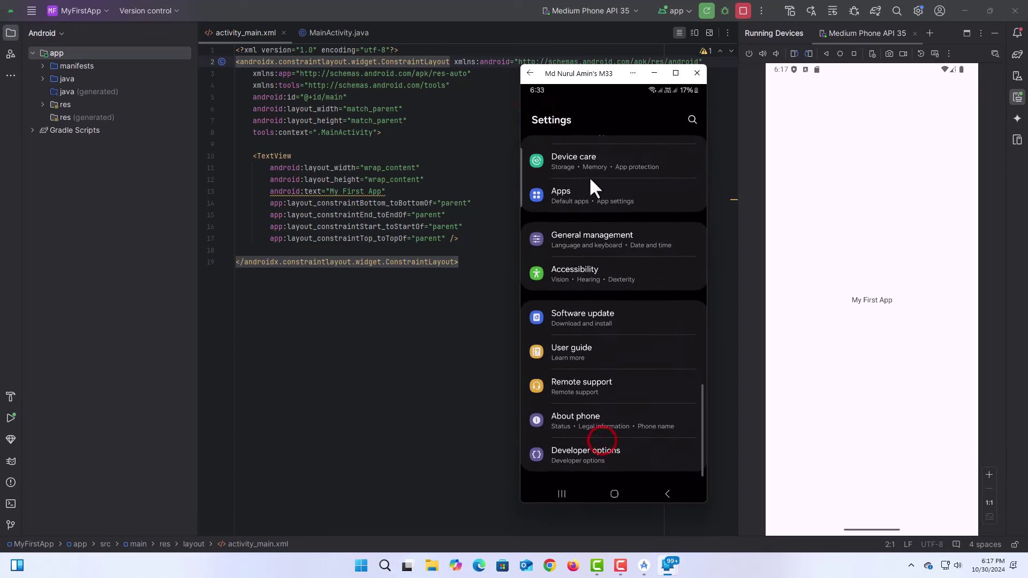
left_click(577, 456)
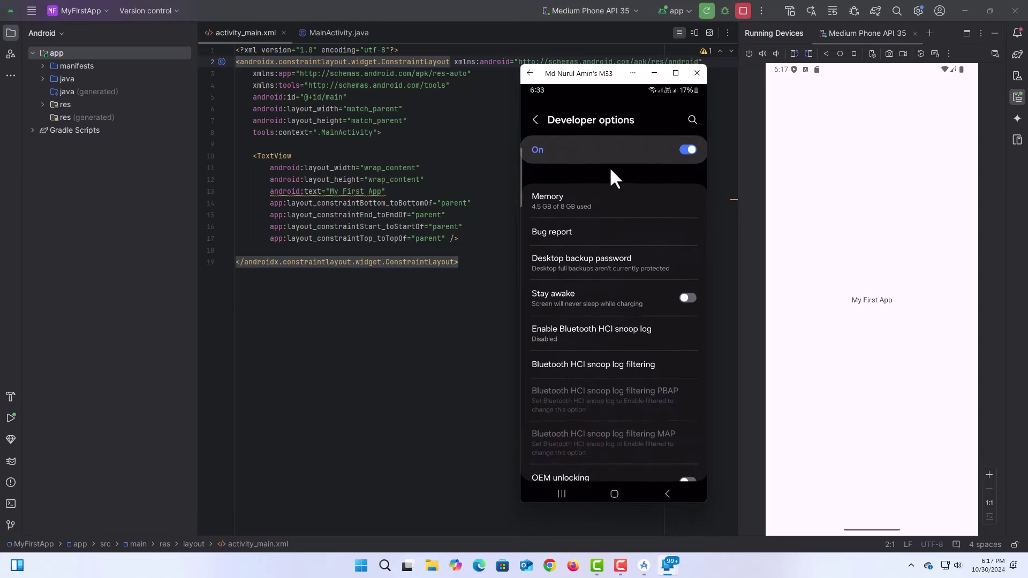
Step: In the Debugging section of Developer options, decline USB debugging and turn on Wireless debugging
left_click_drag(600, 345, 599, 191)
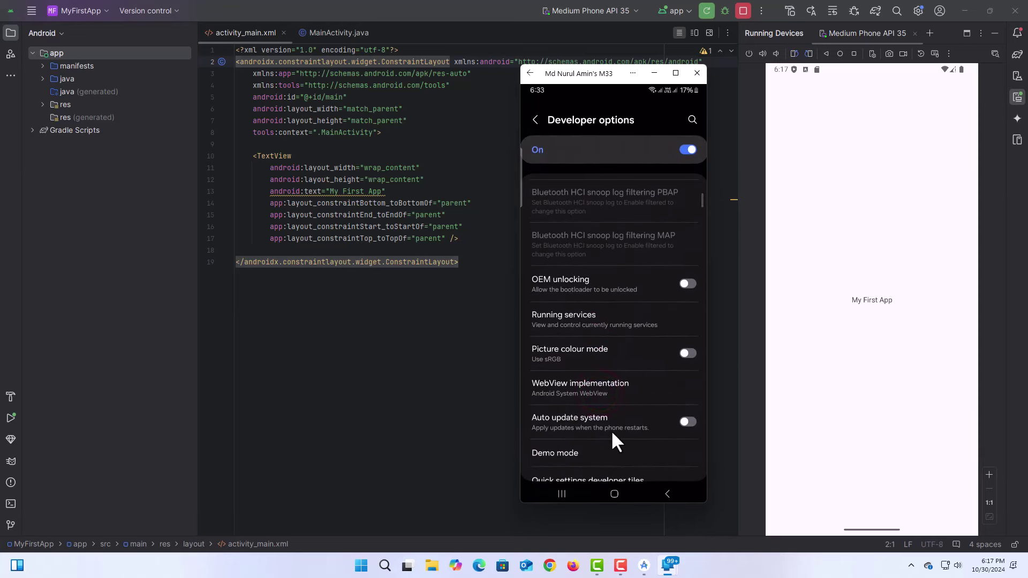
left_click_drag(610, 424, 606, 201)
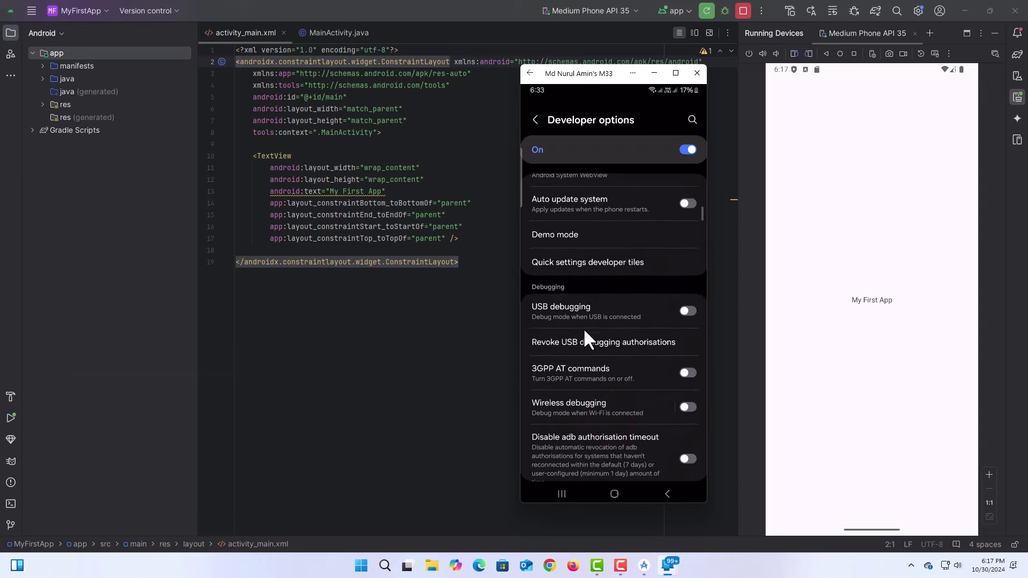
left_click(690, 311)
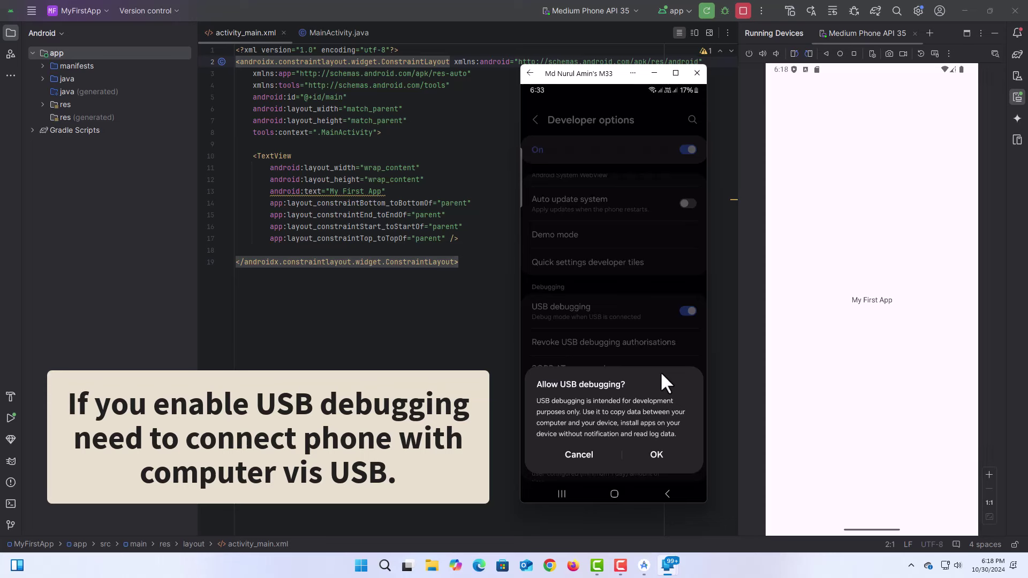
left_click(580, 455)
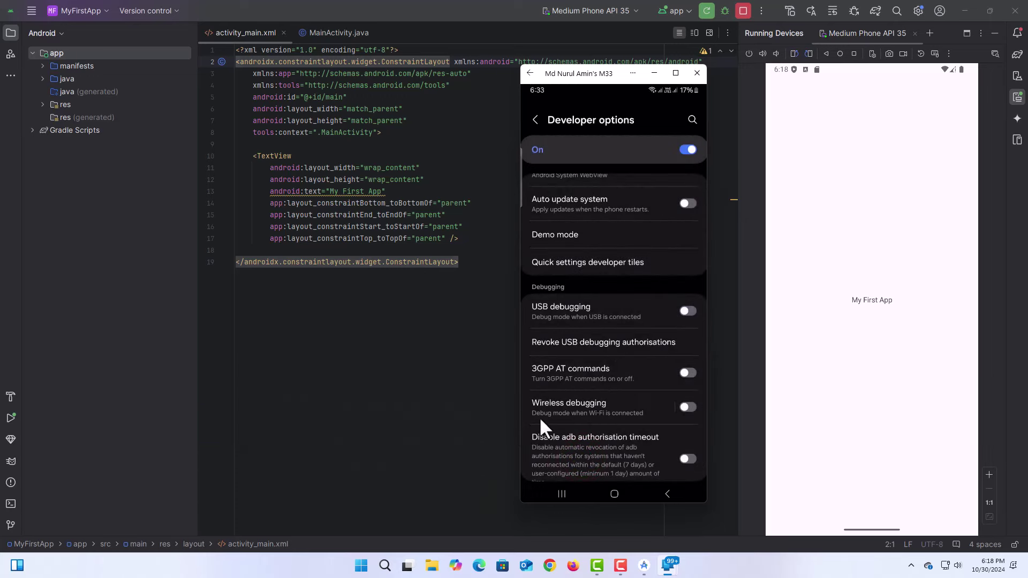
left_click(589, 408)
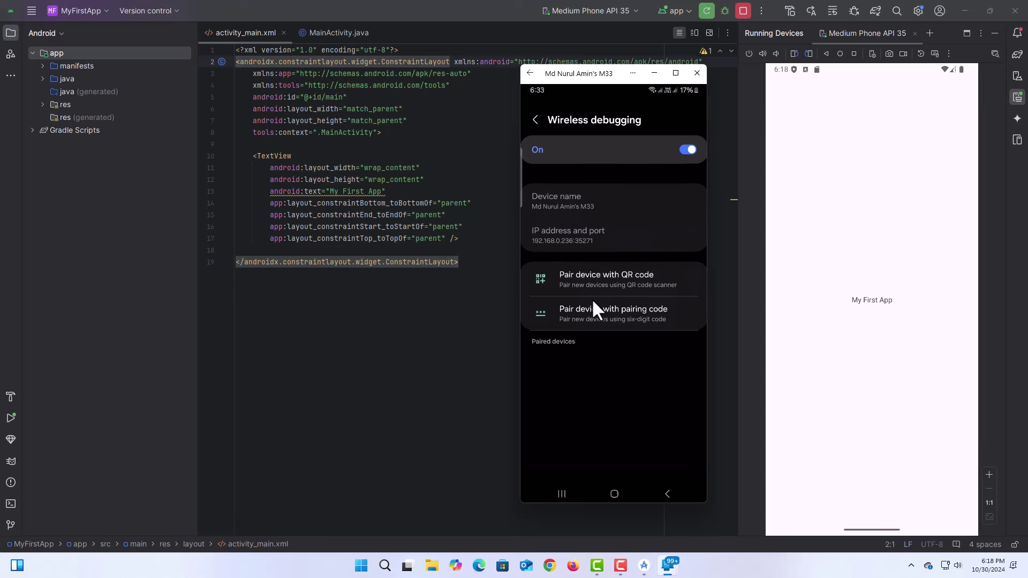
Step: Open Android Studio's Wi-Fi device pairing with the QR code and move its dialog clear of the phone window's area
left_click(634, 10)
left_click(589, 72)
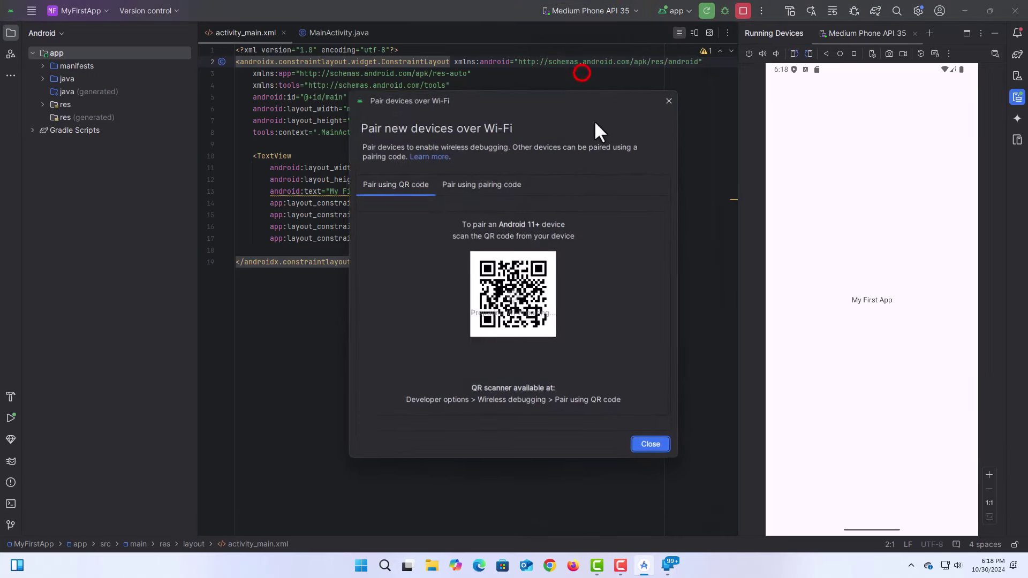
left_click_drag(478, 97, 176, 109)
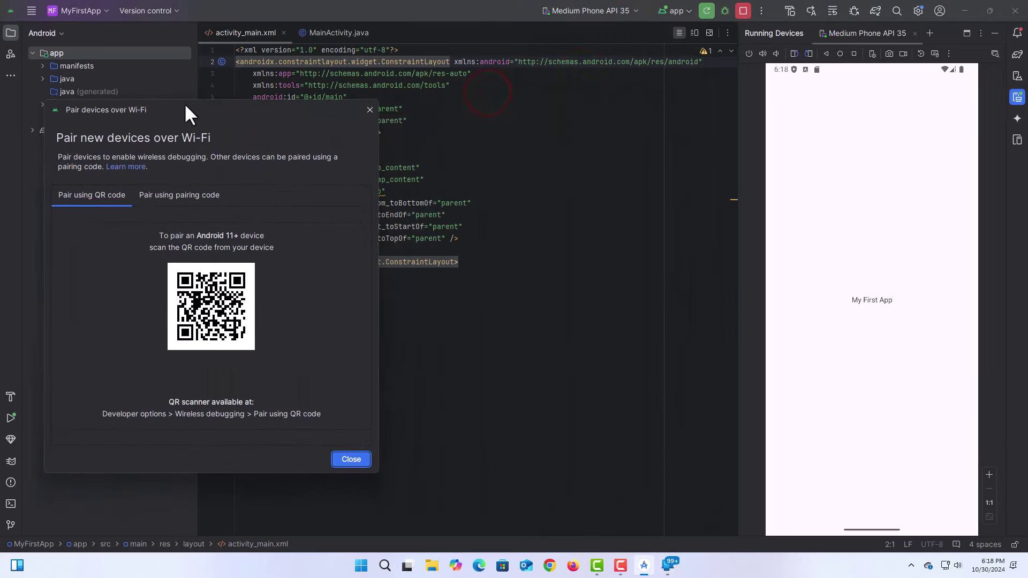
Step: Pair the phone with Android Studio through its QR code option, leave its Wireless debugging page, and close the pairing dialog
mouse_move(667, 569)
left_click(719, 510)
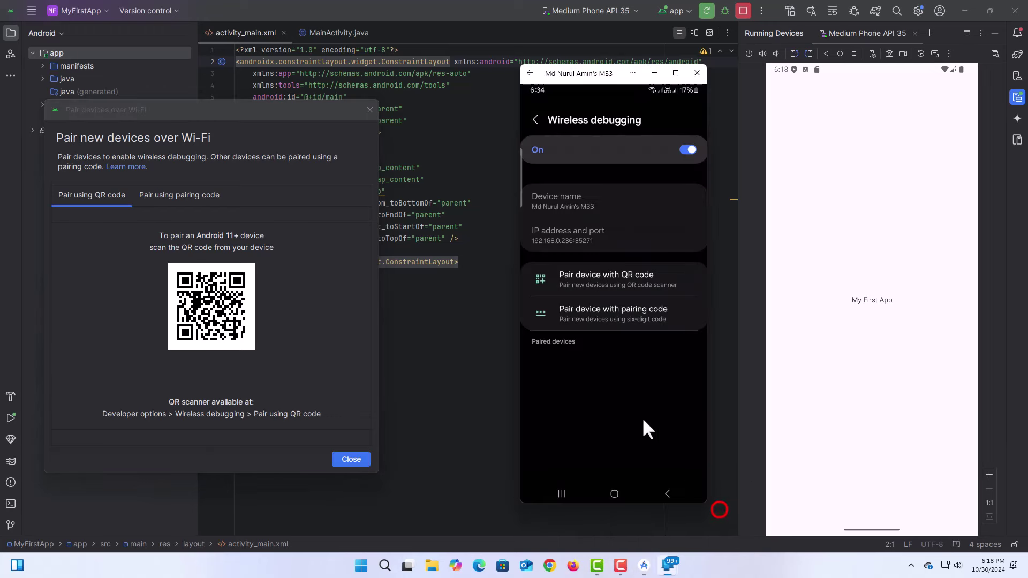
left_click(587, 276)
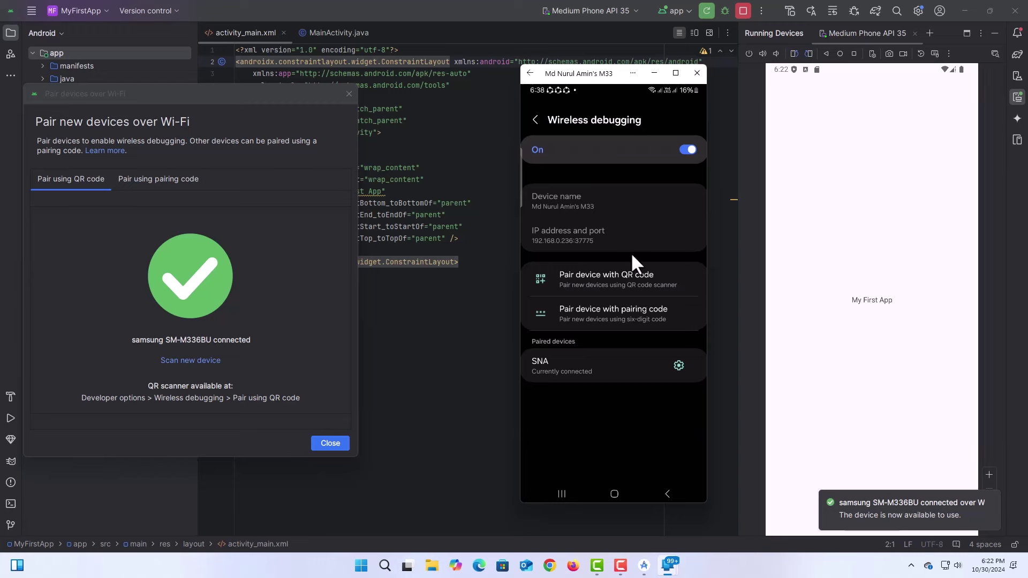
left_click(536, 119)
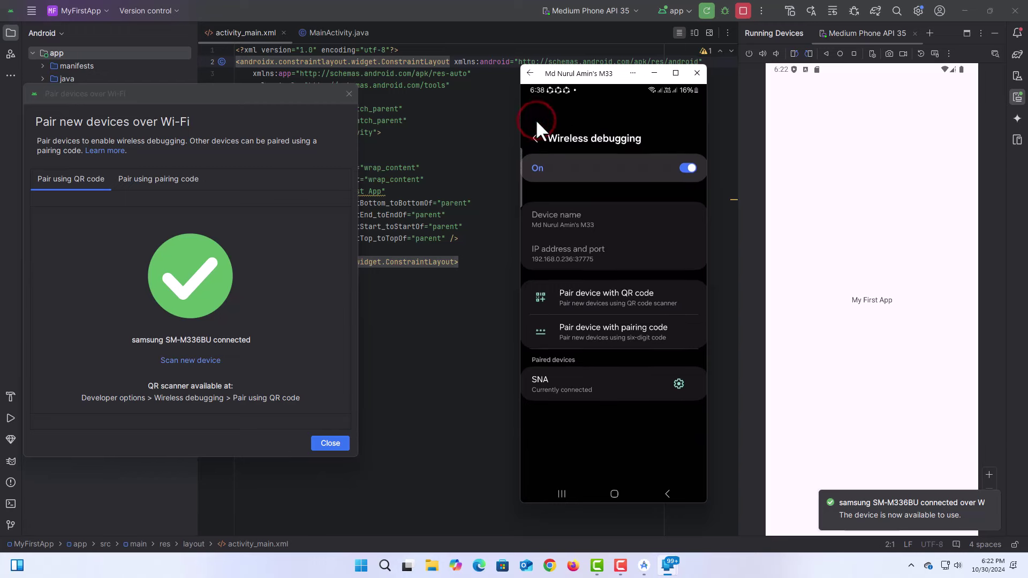
left_click(335, 443)
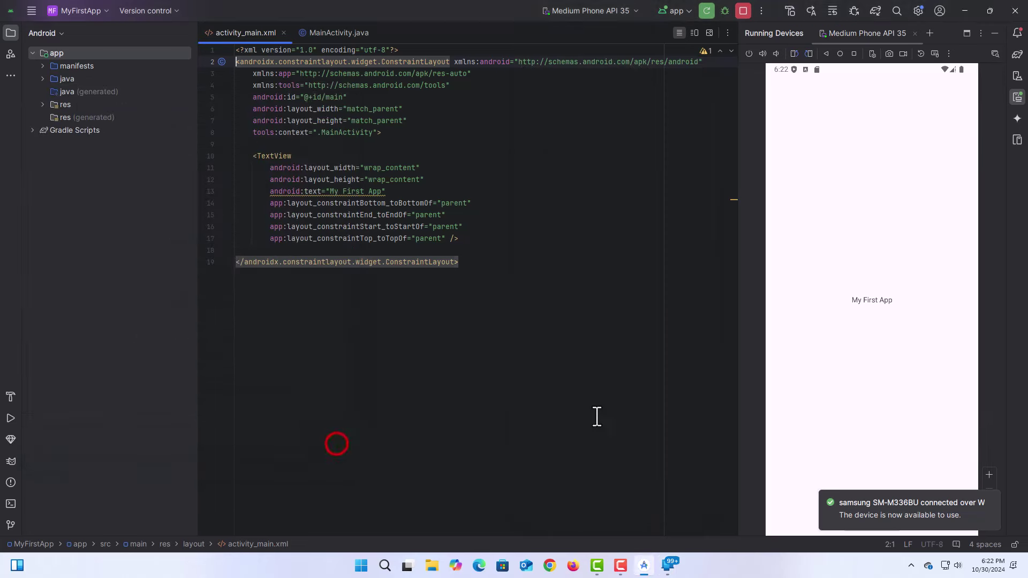
Step: Bring the mirrored phone window back up and exit Developer options and Settings to the phone's app list
mouse_move(670, 565)
left_click(717, 512)
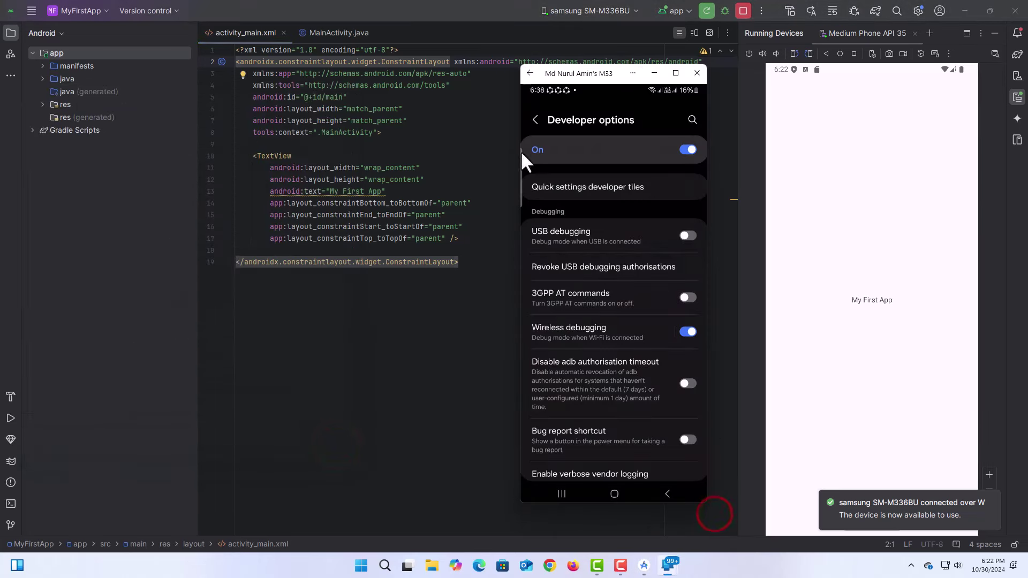
left_click(535, 120)
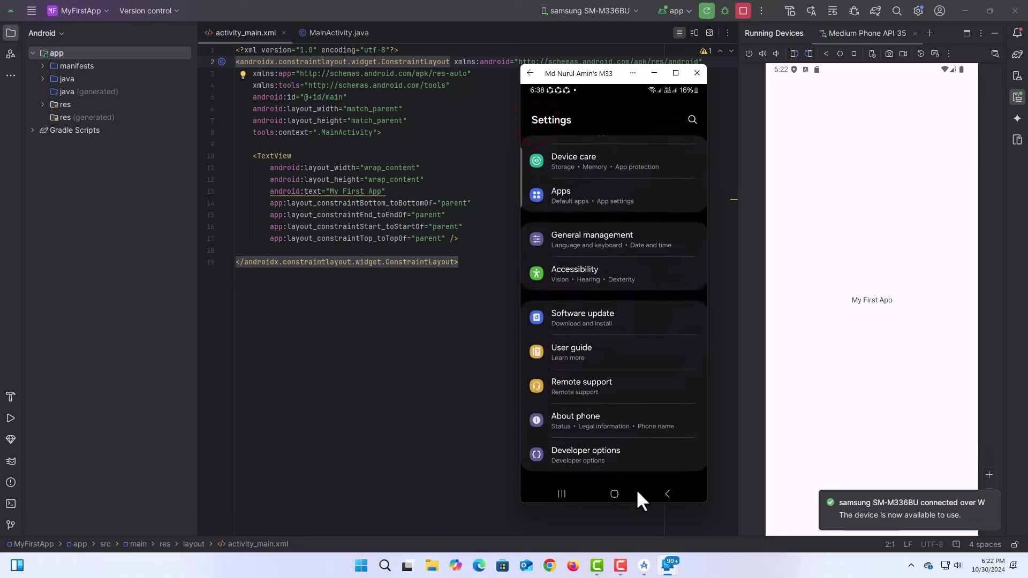
left_click(667, 495)
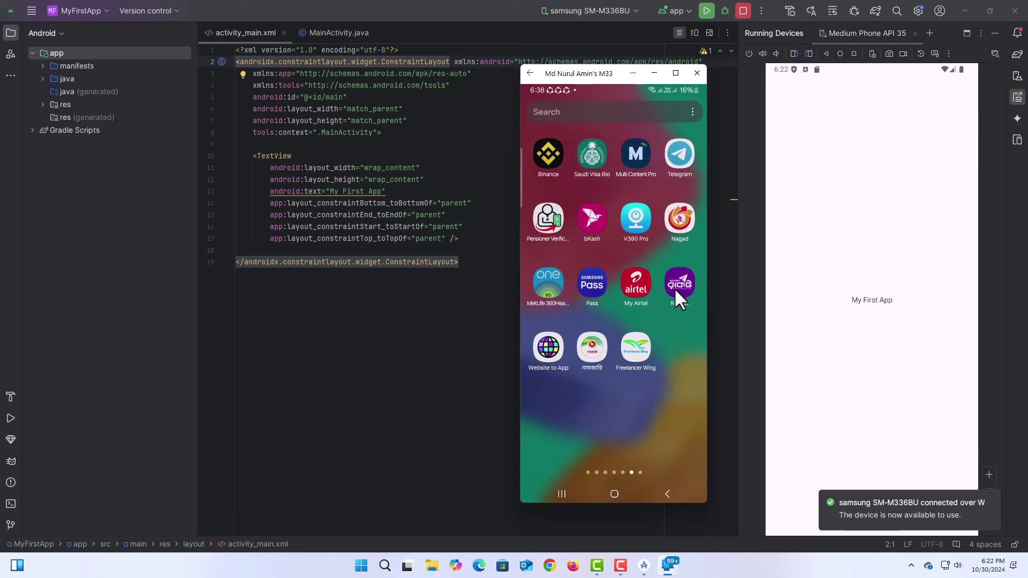
Step: Run the app on the samsung SM-M336BU, check the mirrored phone window, and run it once more to show it there
left_click(705, 12)
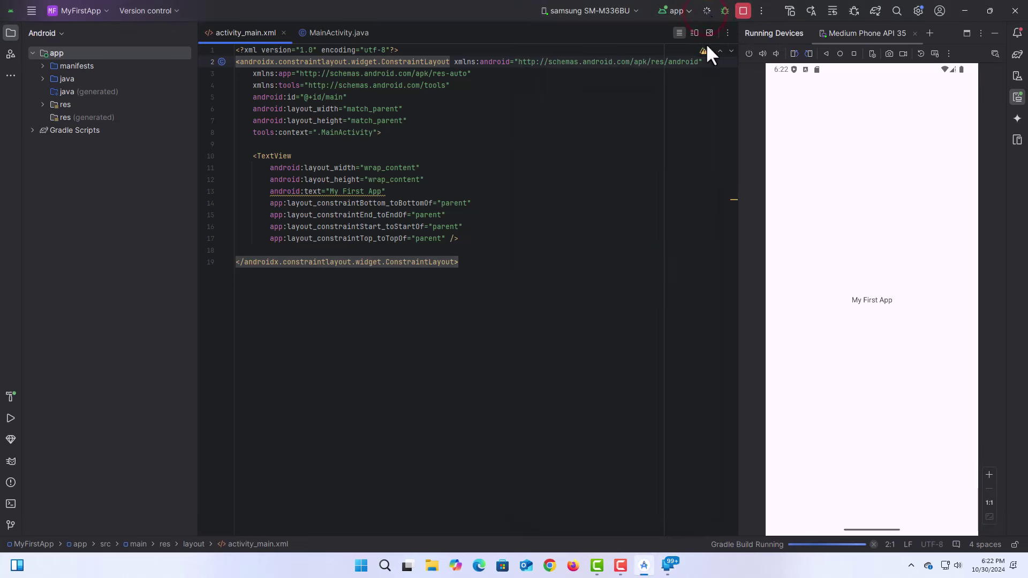
mouse_move(676, 557)
left_click(714, 511)
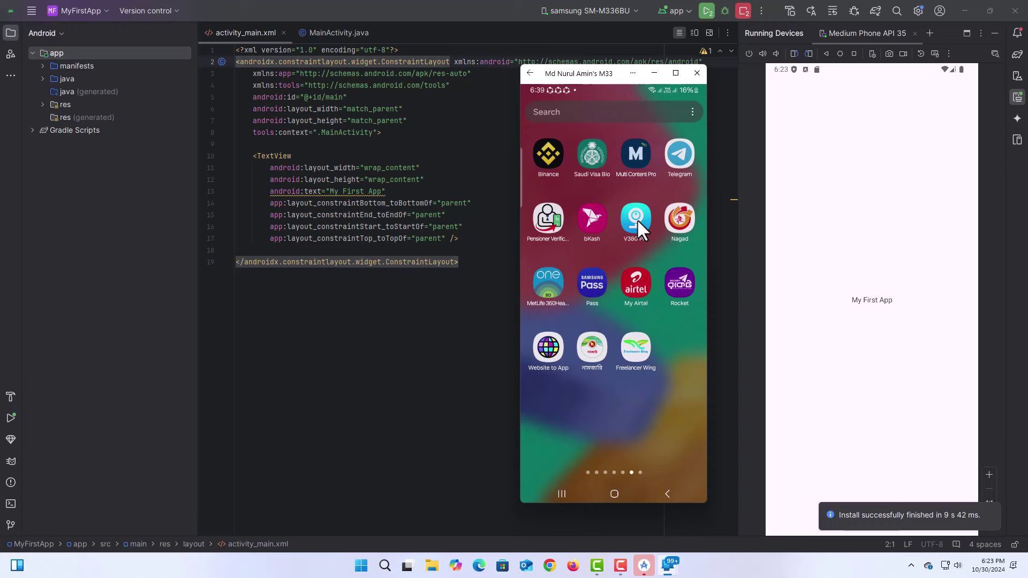
left_click(707, 11)
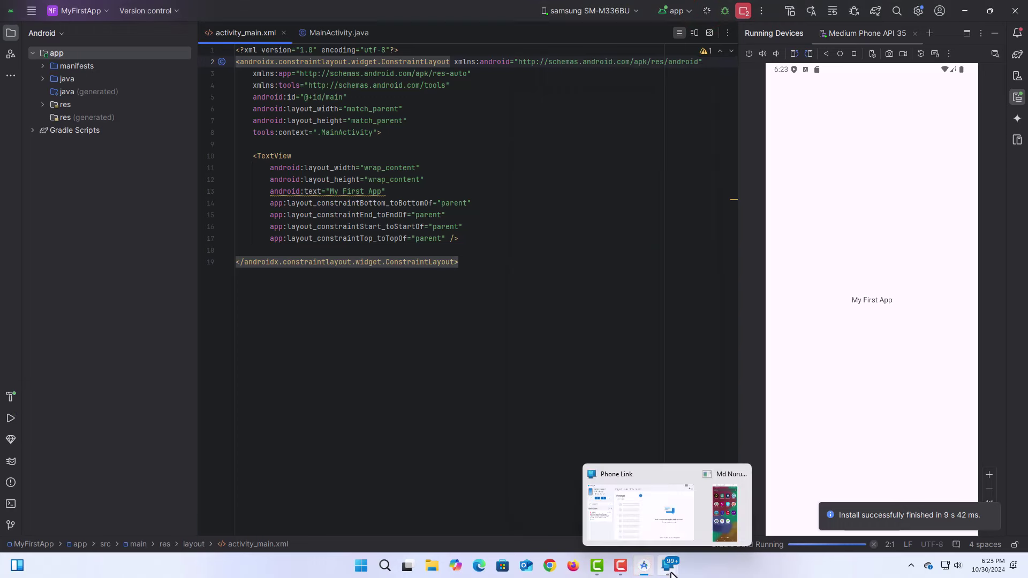
left_click(731, 521)
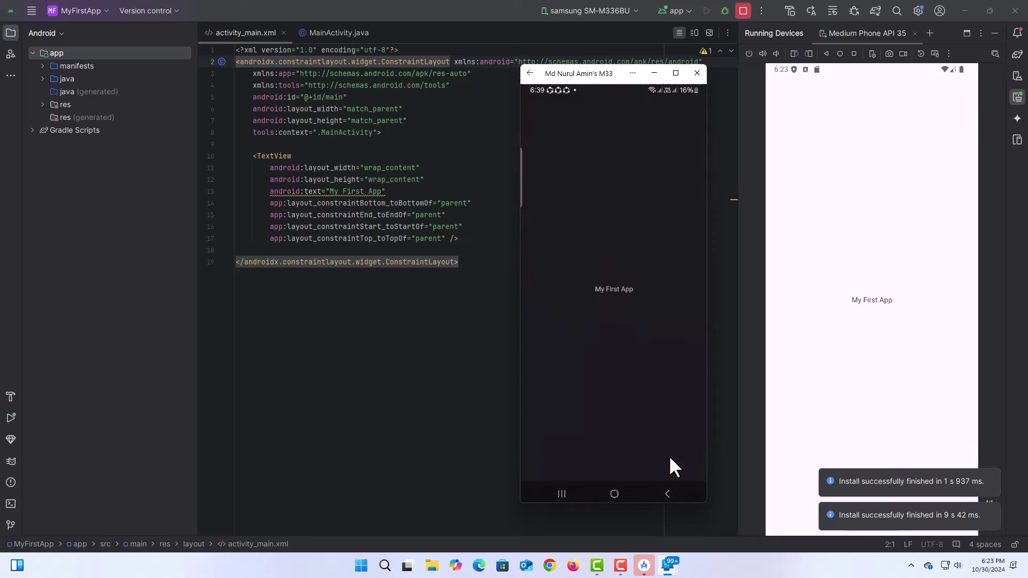
Step: Exit the running app, relaunch MyFirstApp from the last page of the phone's app list, and close the mirrored phone window
left_click(667, 493)
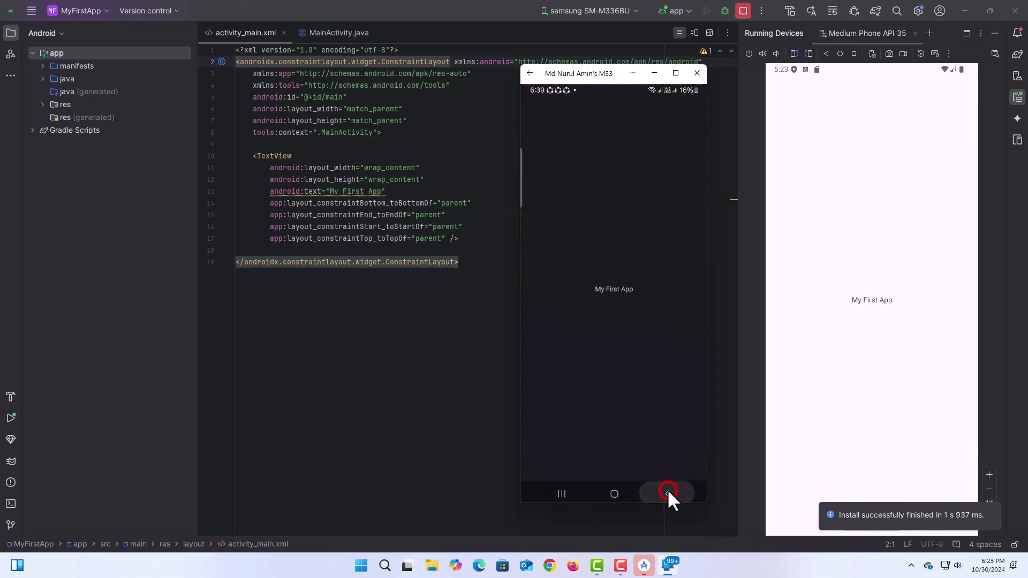
scroll(630, 316, "down", 1)
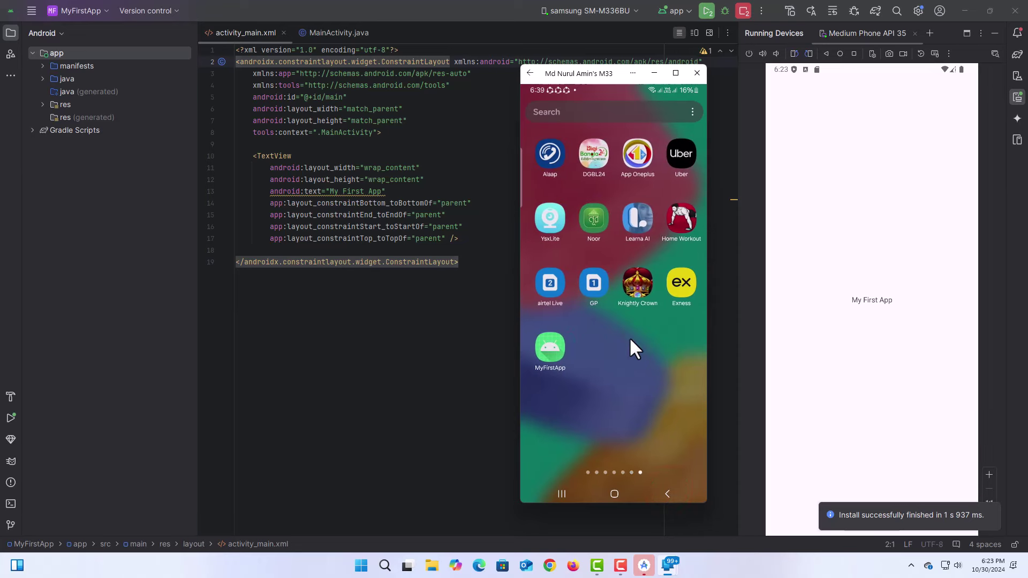
left_click(551, 346)
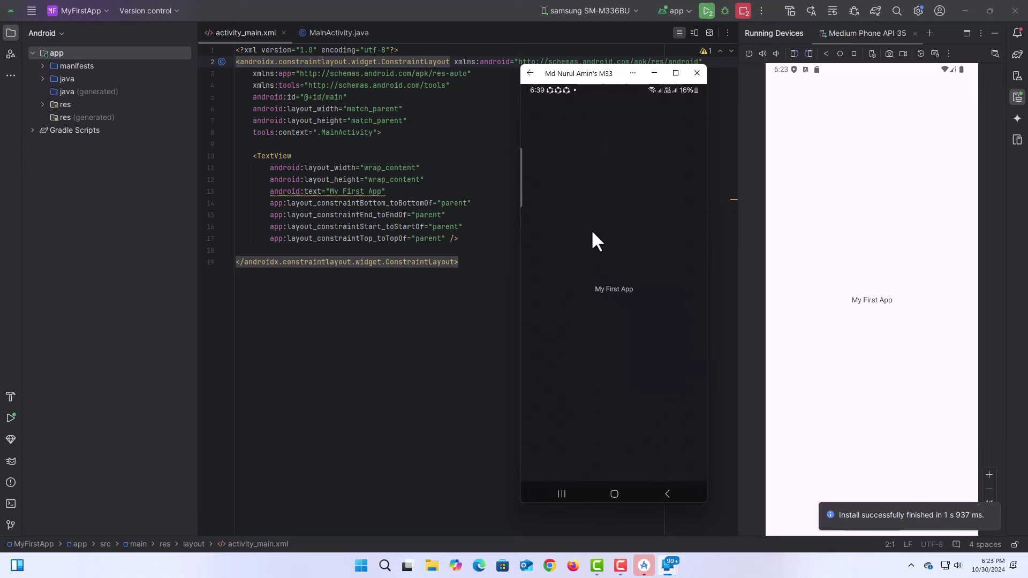
left_click(697, 74)
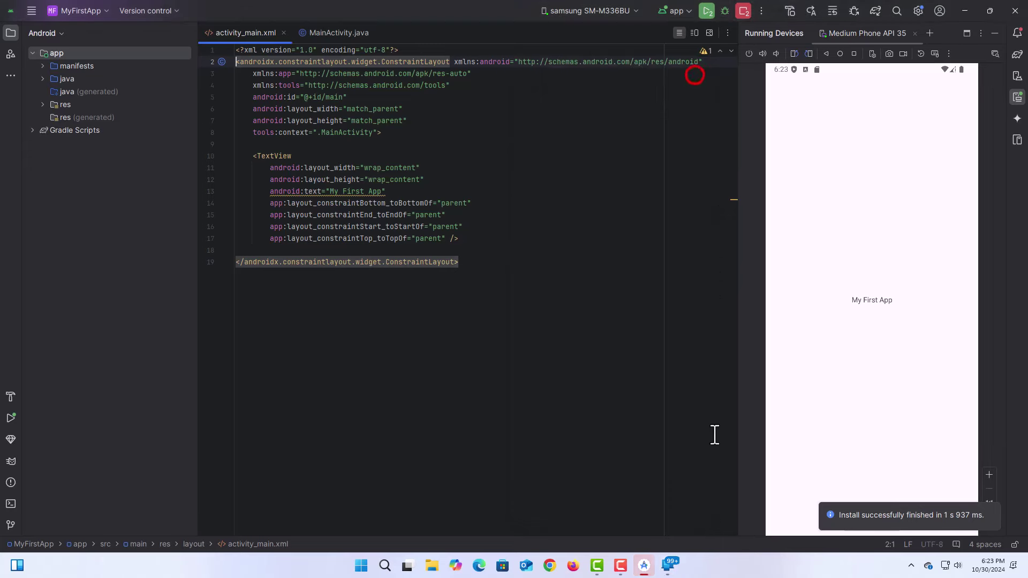